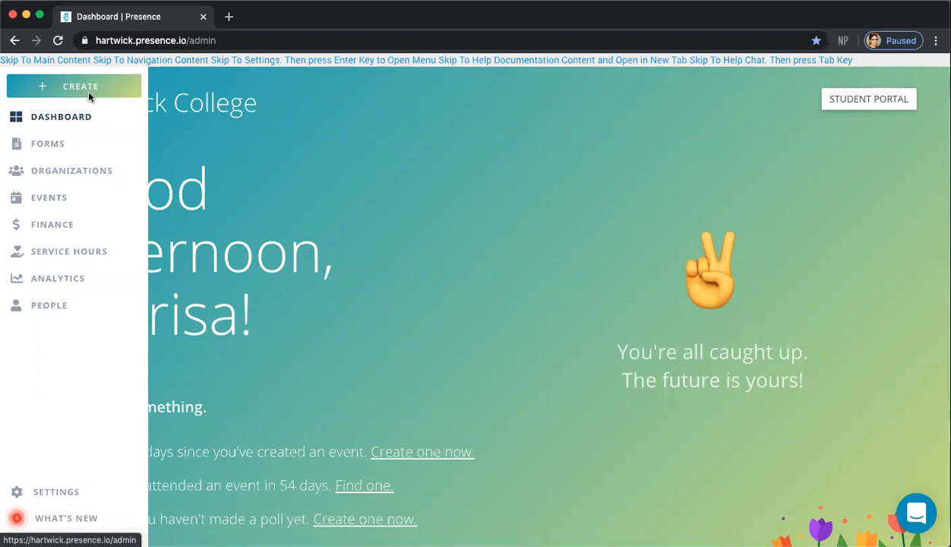
# Step: Create a new form named "Test Form" with the description "to teach the creation of forms"
pyautogui.click(62, 88)
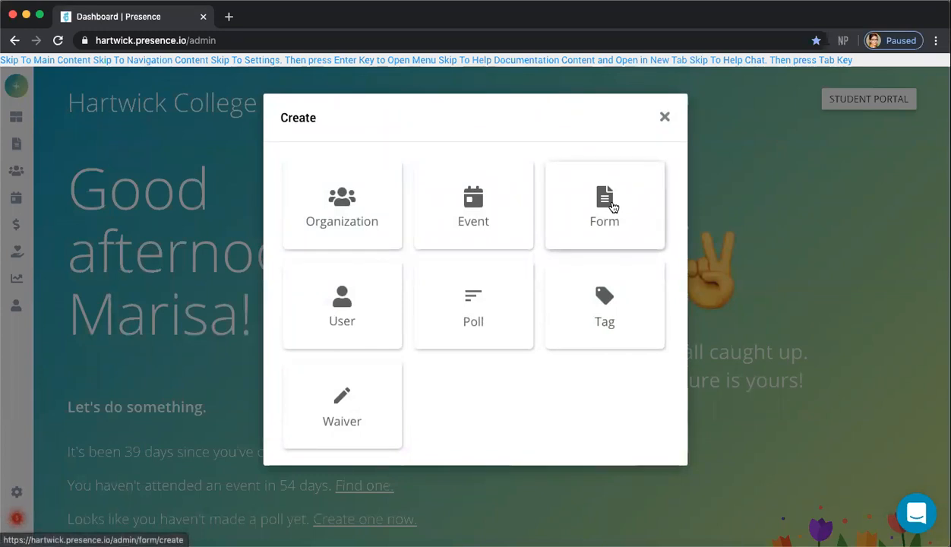
pyautogui.click(599, 209)
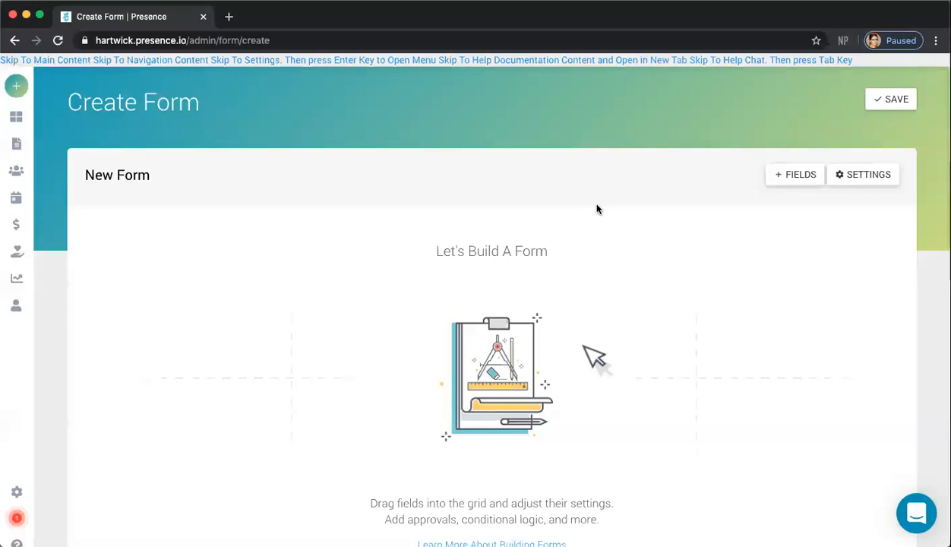
pyautogui.click(870, 175)
pyautogui.tripleClick(732, 227)
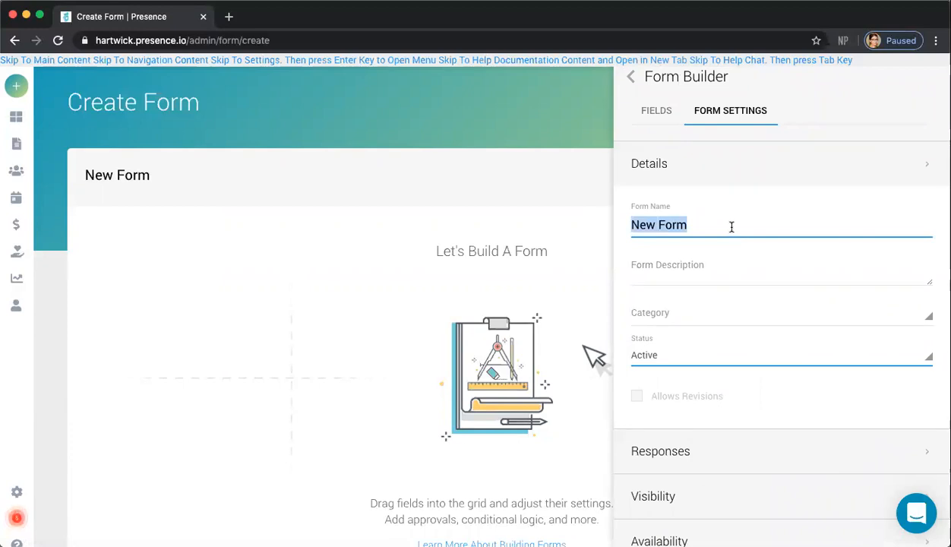
pyautogui.write('Te')
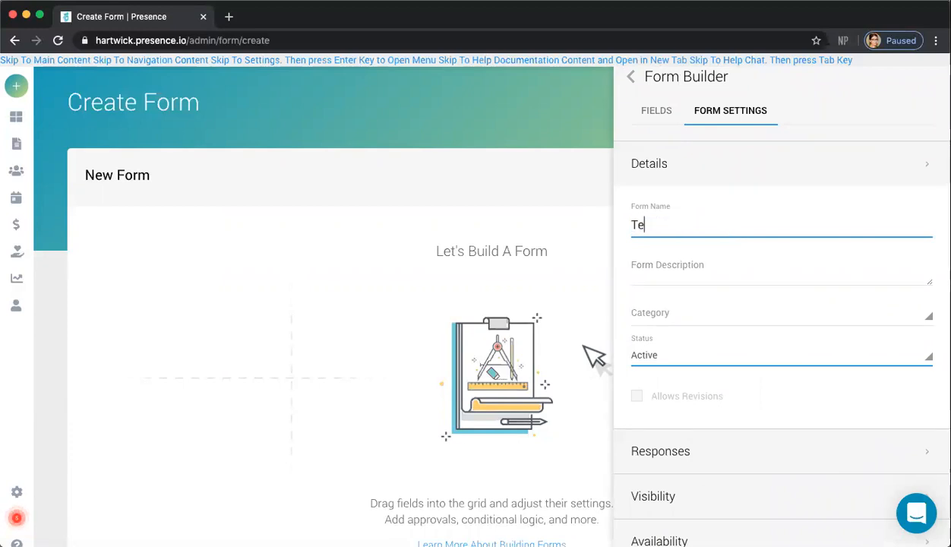
pyautogui.write('st Form')
pyautogui.click(678, 270)
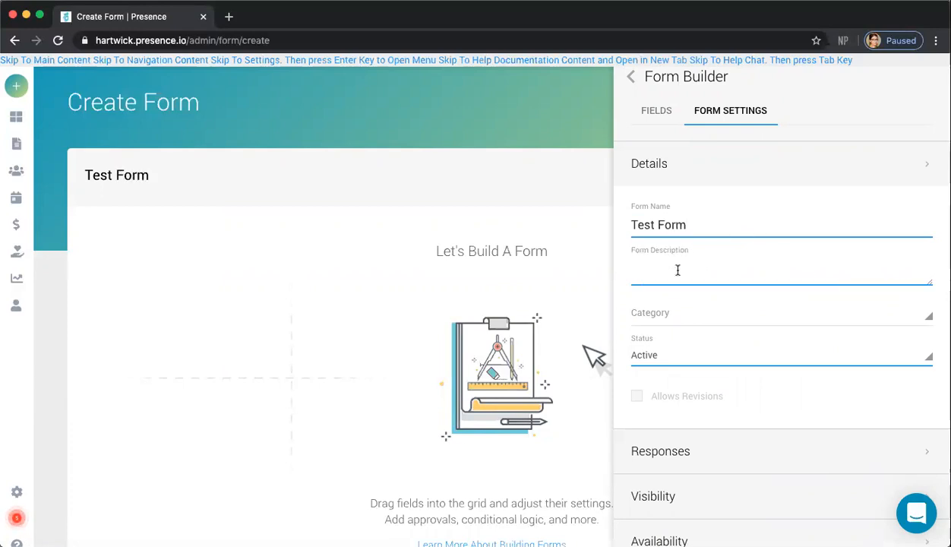
pyautogui.write('to teach the creation of forms')
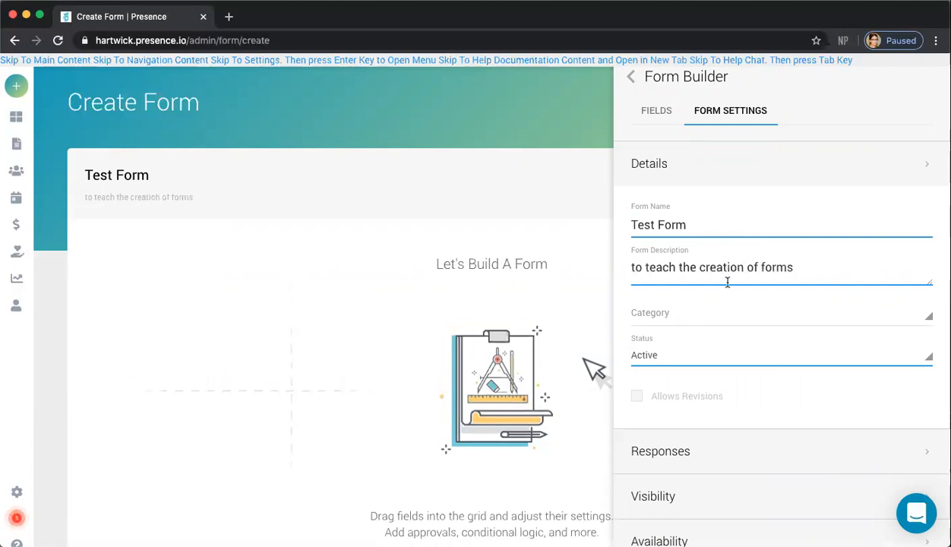
pyautogui.click(631, 78)
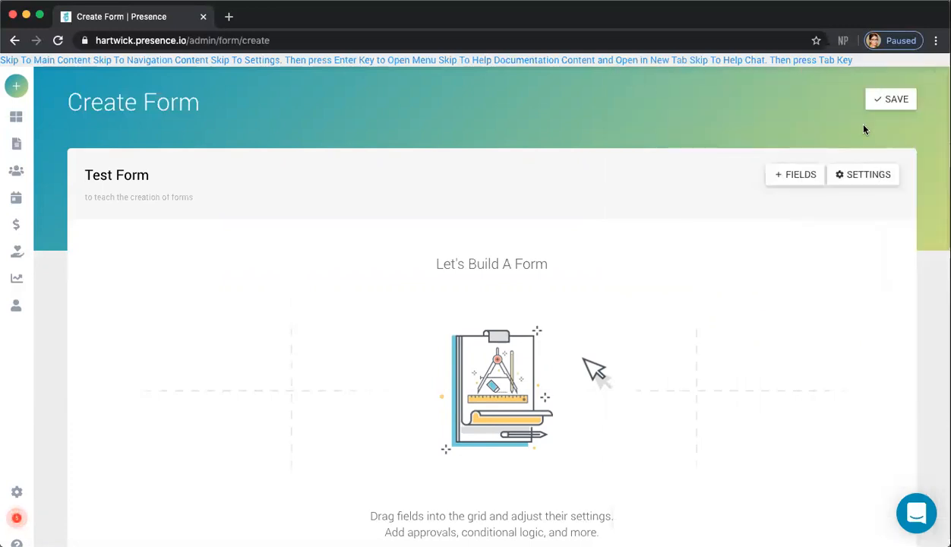
# Step: Add a text field to the form and name it "Do you like taco tuesdays?"
pyautogui.click(788, 177)
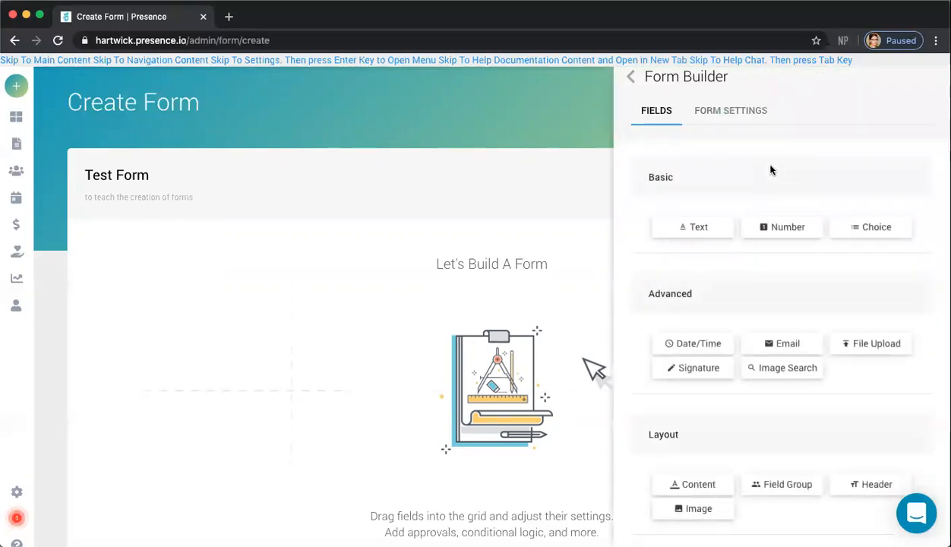
pyautogui.click(697, 228)
pyautogui.moveTo(697, 229); pyautogui.dragTo(246, 304)
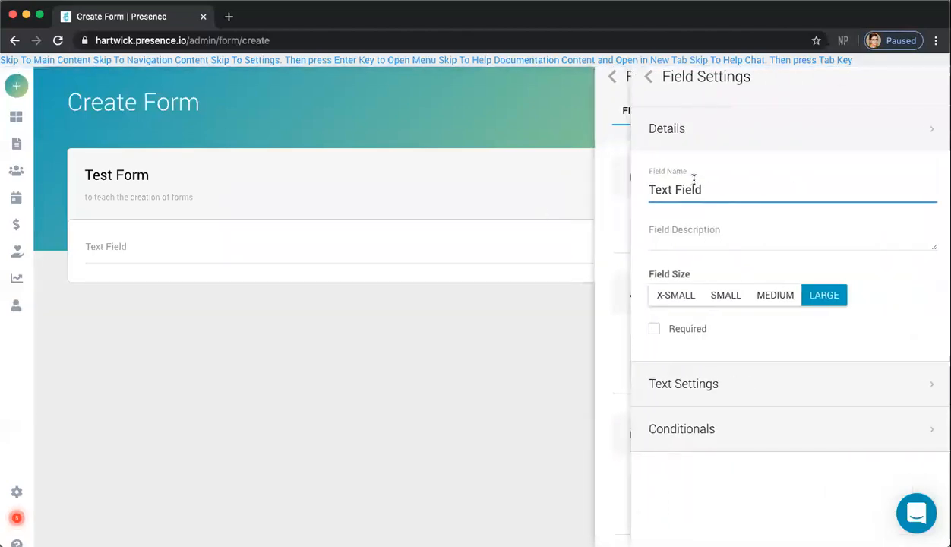
pyautogui.tripleClick(725, 192)
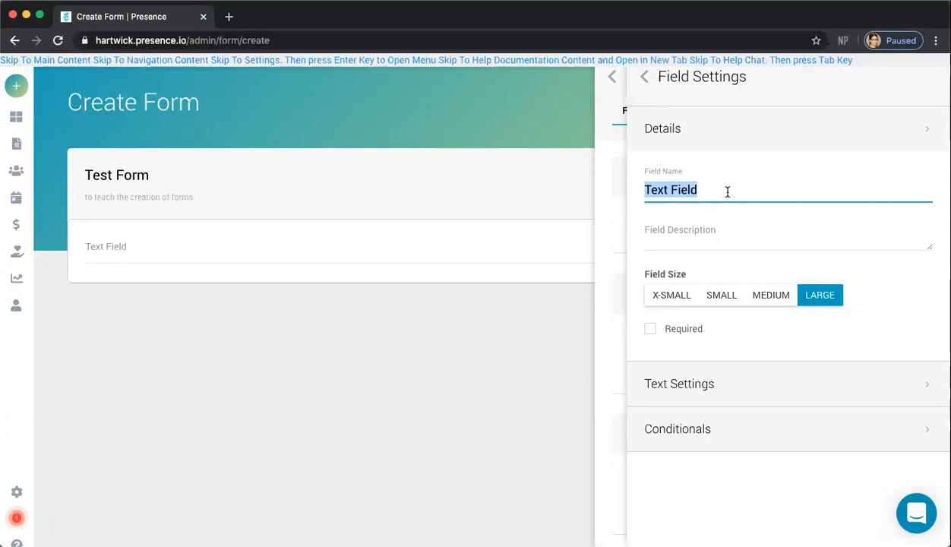
pyautogui.write('Do you l')
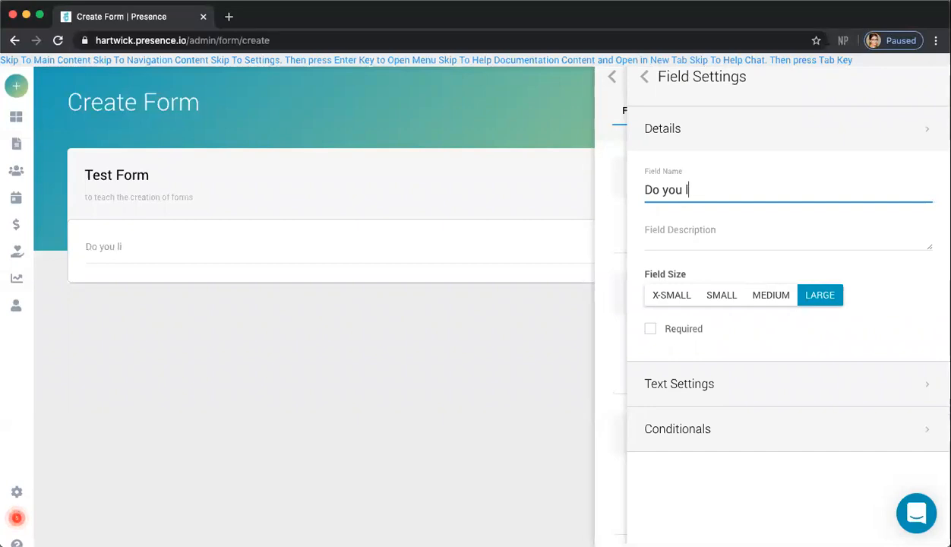
pyautogui.write('ike')
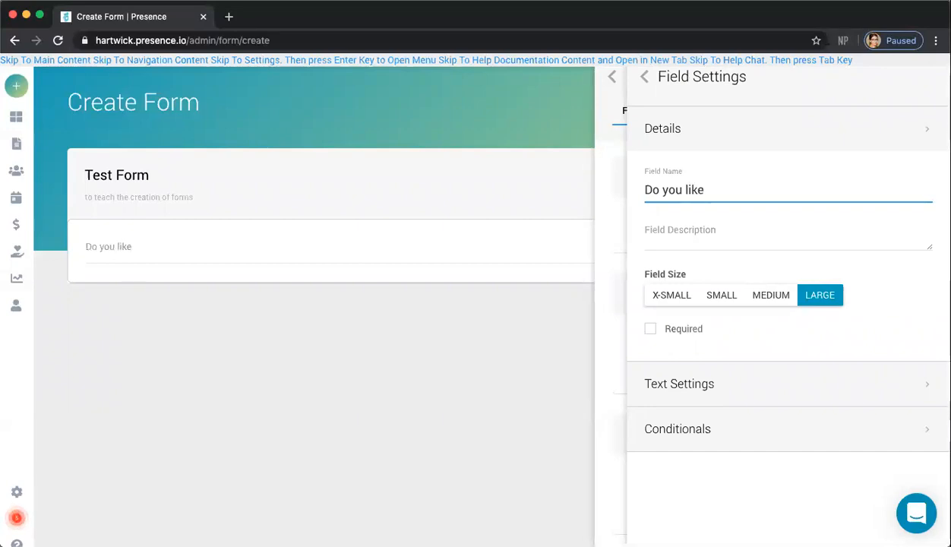
pyautogui.write(' taco tuesdays?')
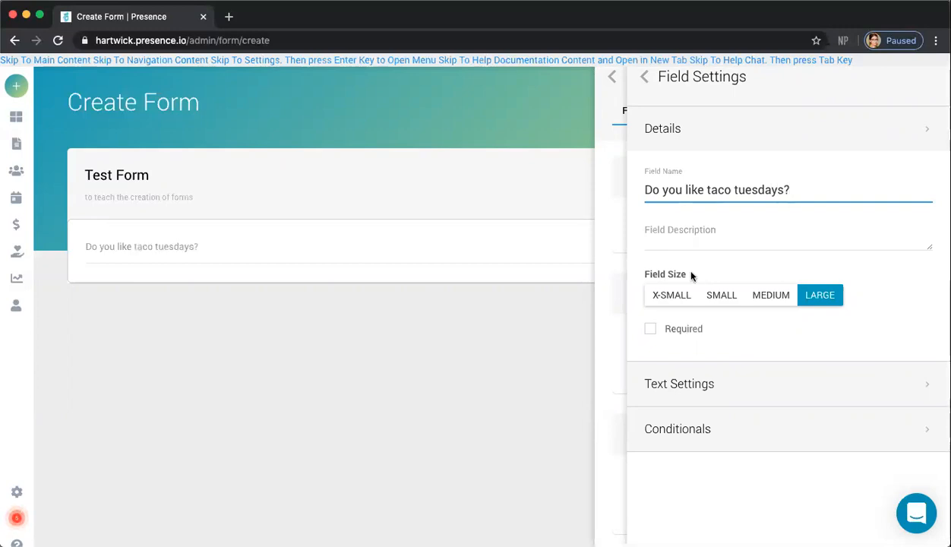
# Step: Give the taco tuesdays field the description "(yes or no)"
pyautogui.click(697, 240)
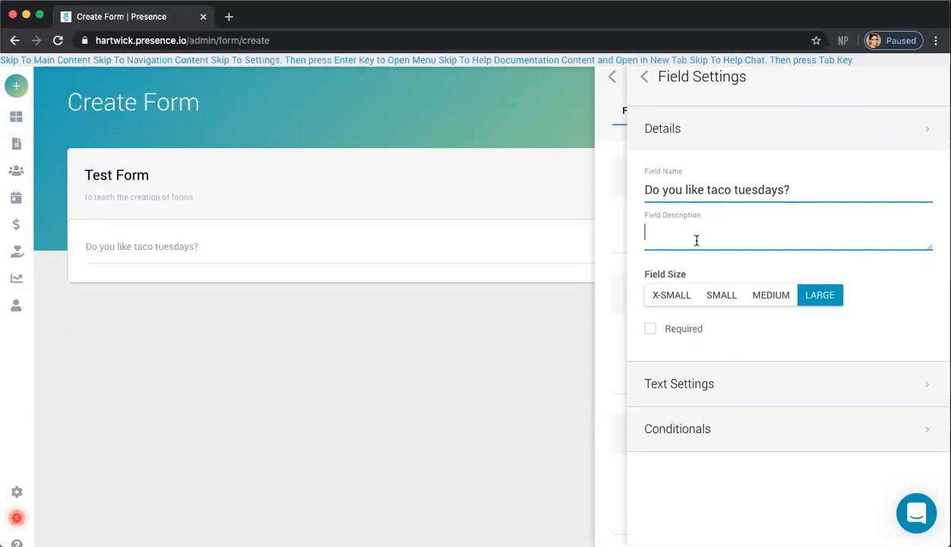
pyautogui.write('Iue')
pyautogui.press('BackSpace')
pyautogui.press('BackSpace')
pyautogui.press('BackSpace')
pyautogui.press('BackSpace')
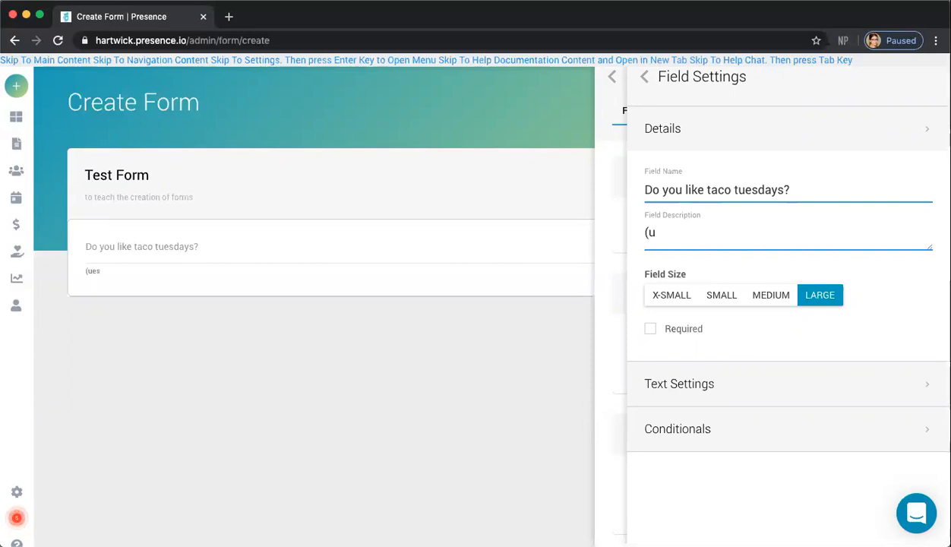
pyautogui.write('yes or no')
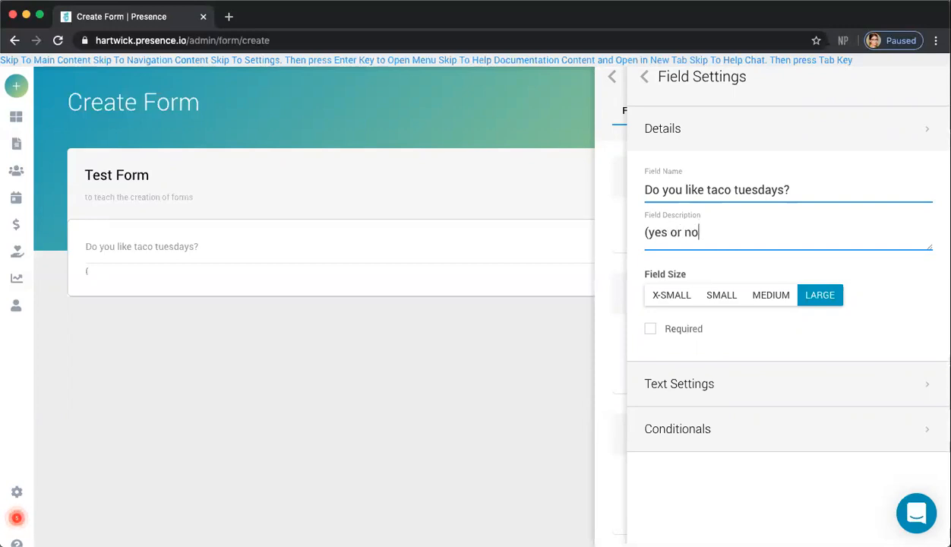
pyautogui.write(')')
# Step: Try the field sizes, settle on Small, and make the taco tuesdays field required
pyautogui.click(668, 302)
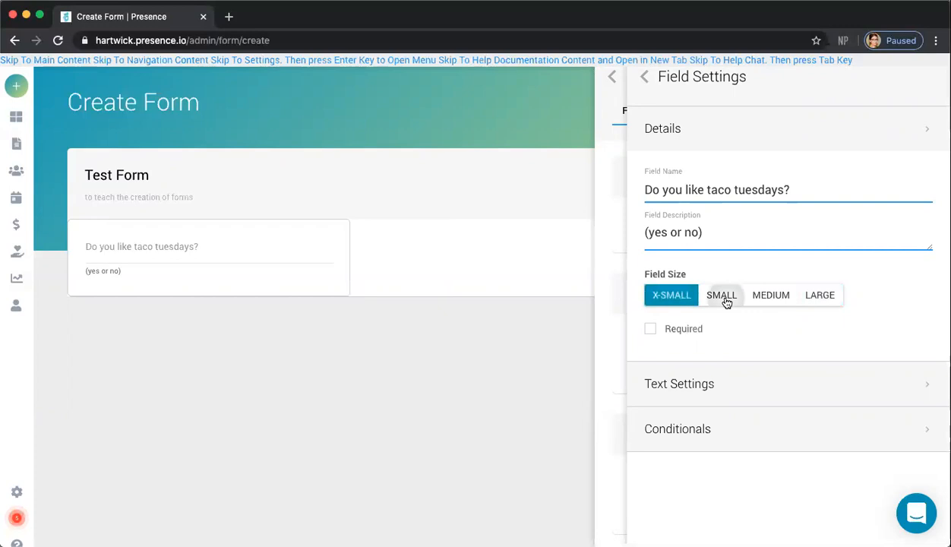
pyautogui.click(722, 301)
pyautogui.click(780, 304)
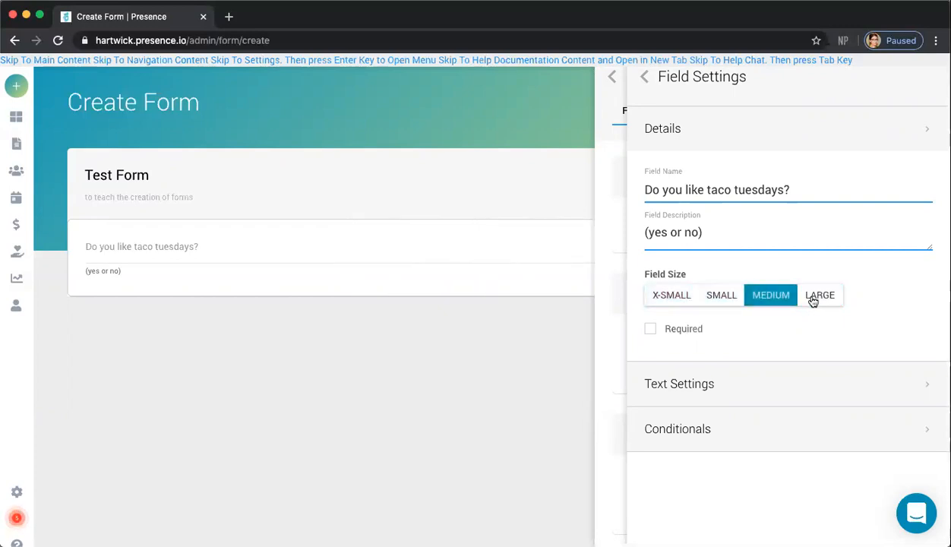
pyautogui.click(680, 301)
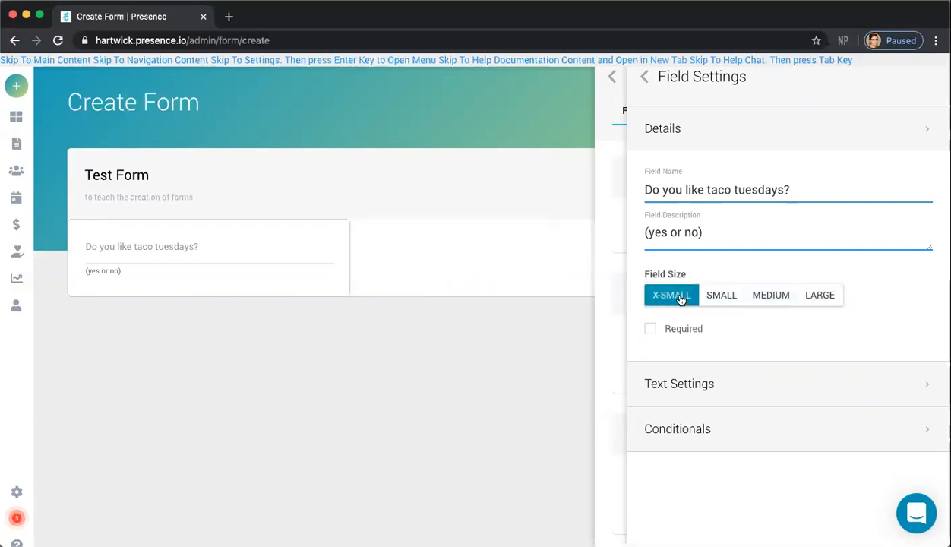
pyautogui.click(724, 300)
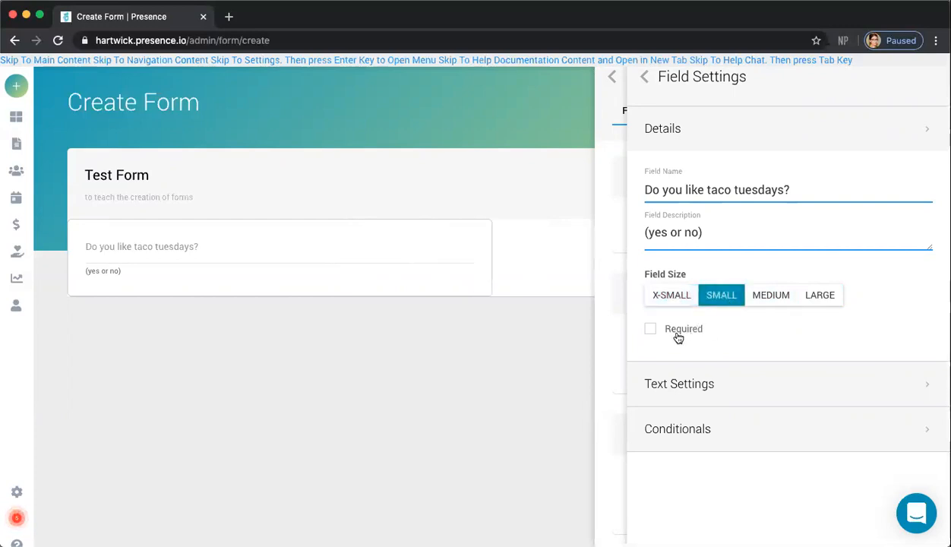
pyautogui.click(650, 330)
# Step: Examine the display options in the field's text settings, keeping Single Line
pyautogui.click(845, 389)
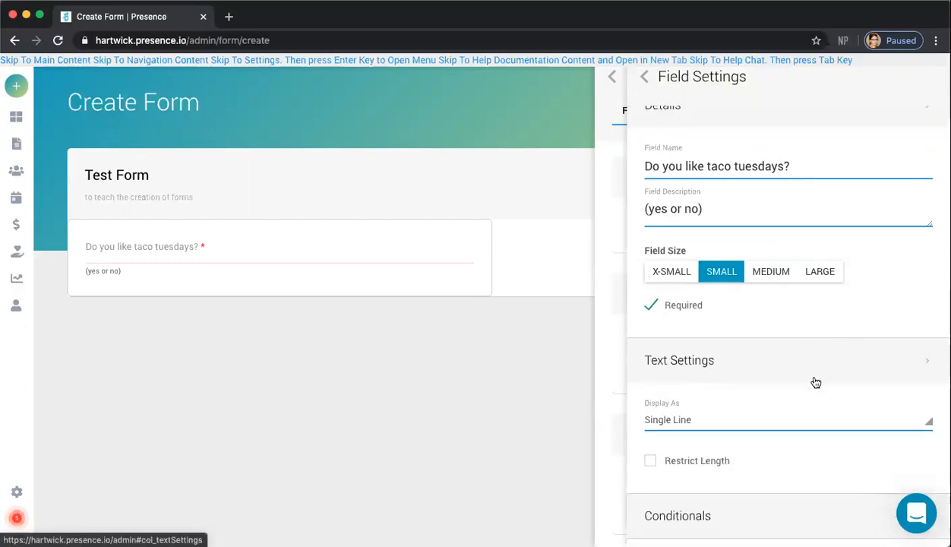
pyautogui.click(713, 416)
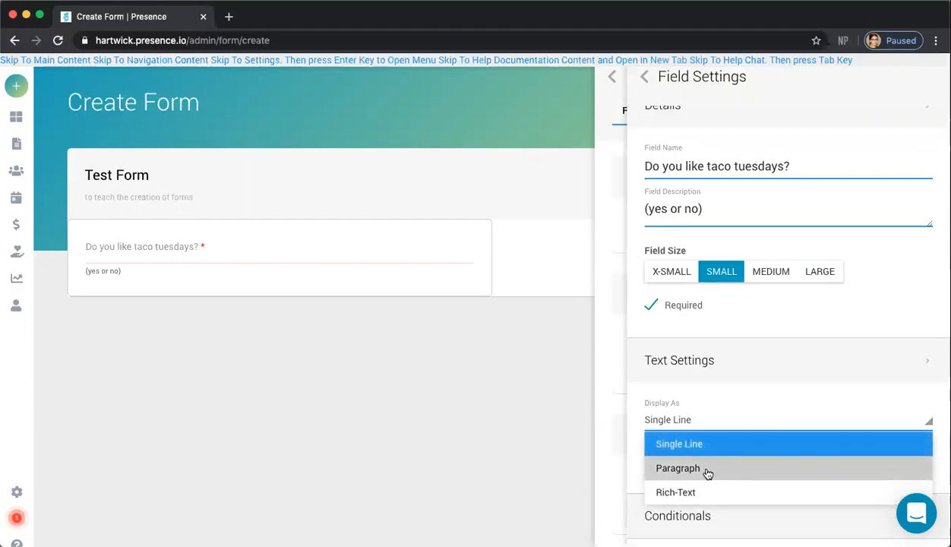
pyautogui.click(749, 376)
pyautogui.click(733, 389)
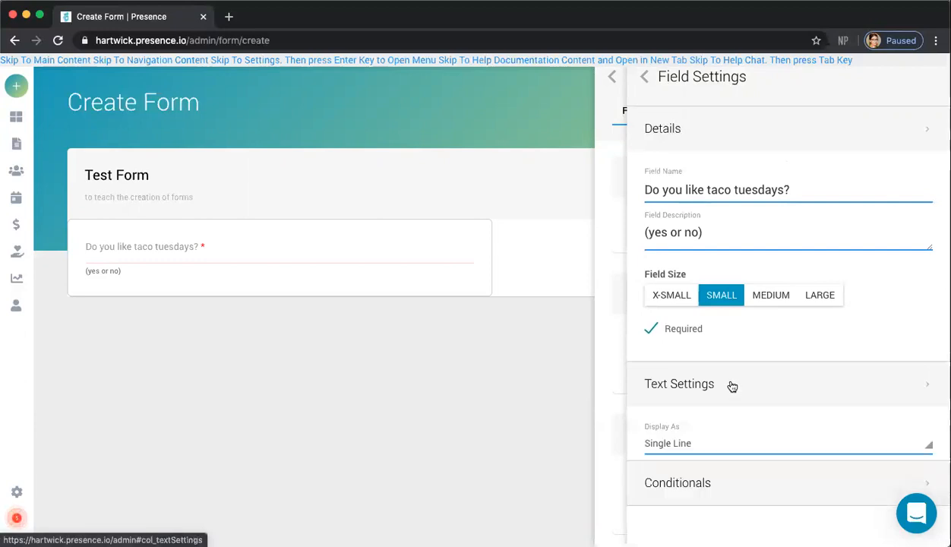
pyautogui.click(714, 448)
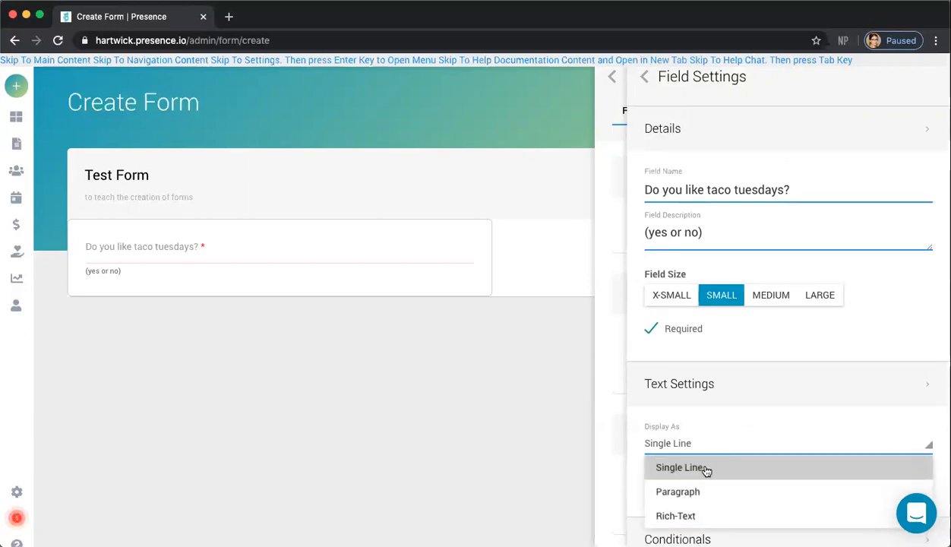
pyautogui.click(743, 414)
# Step: Restrict the field's text length to a minimum of 2 and a maximum of 100, and return to the field list
pyautogui.click(651, 486)
pyautogui.scroll(-2, 783, 460)
pyautogui.click(708, 404)
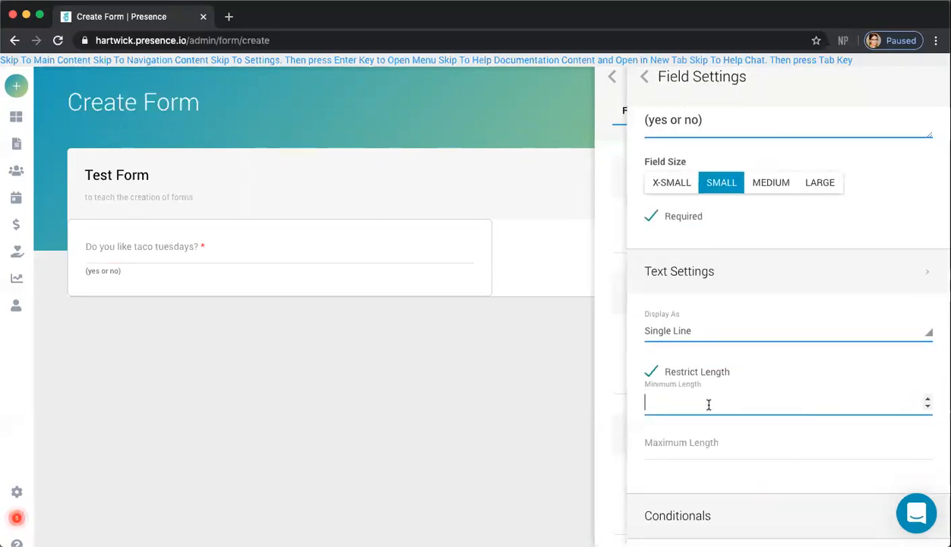
pyautogui.write('3')
pyautogui.click(700, 442)
pyautogui.doubleClick(672, 398)
pyautogui.write('2')
pyautogui.click(682, 445)
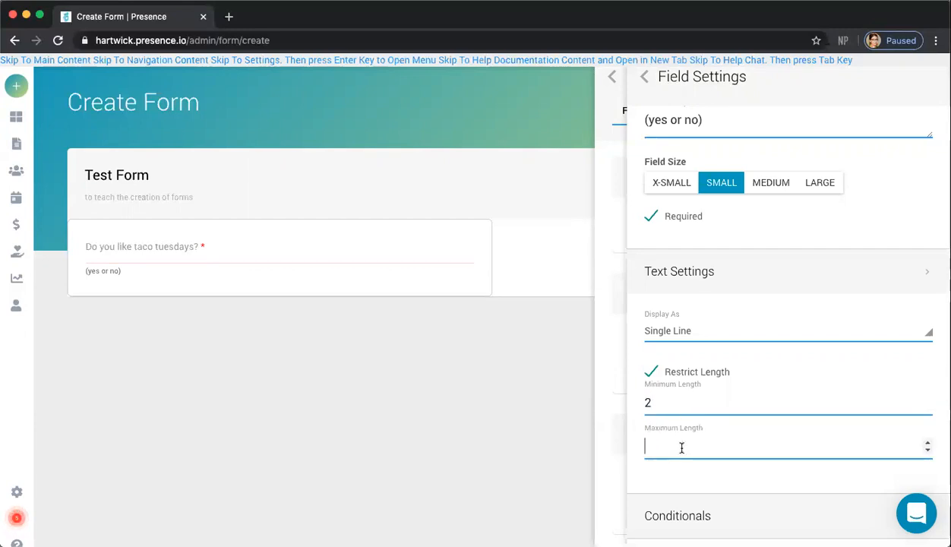
pyautogui.write('100')
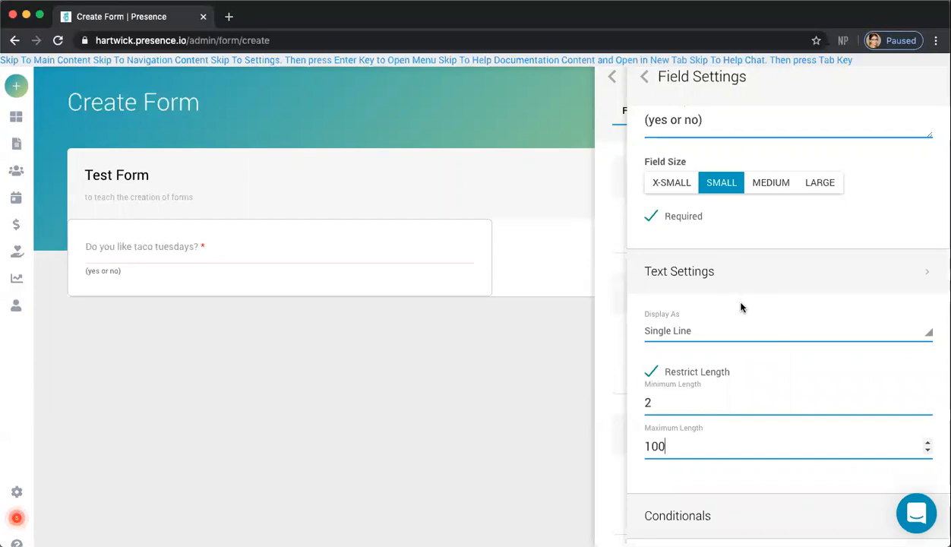
pyautogui.click(652, 77)
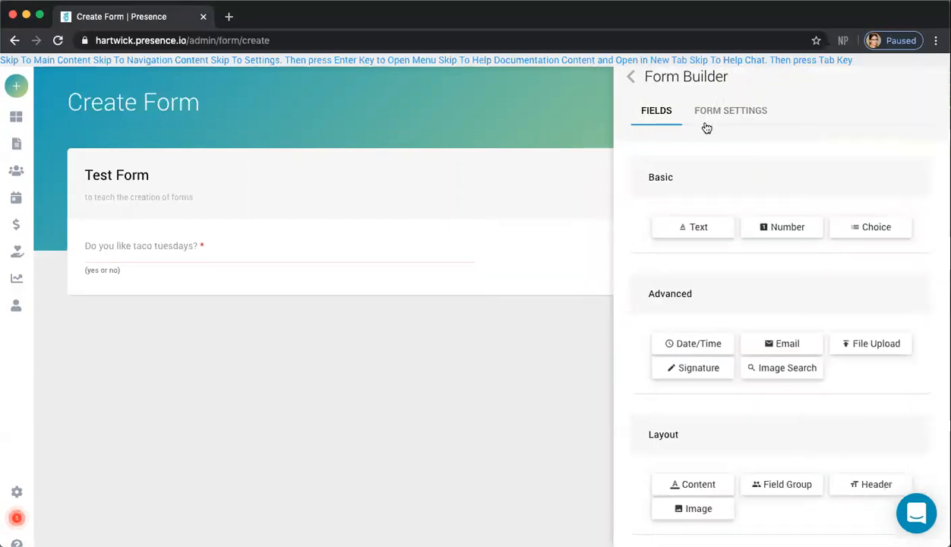
# Step: Add a second text field below the first, make it small and required, and name it "Taco Tuesdays?"
pyautogui.moveTo(699, 232); pyautogui.dragTo(333, 291)
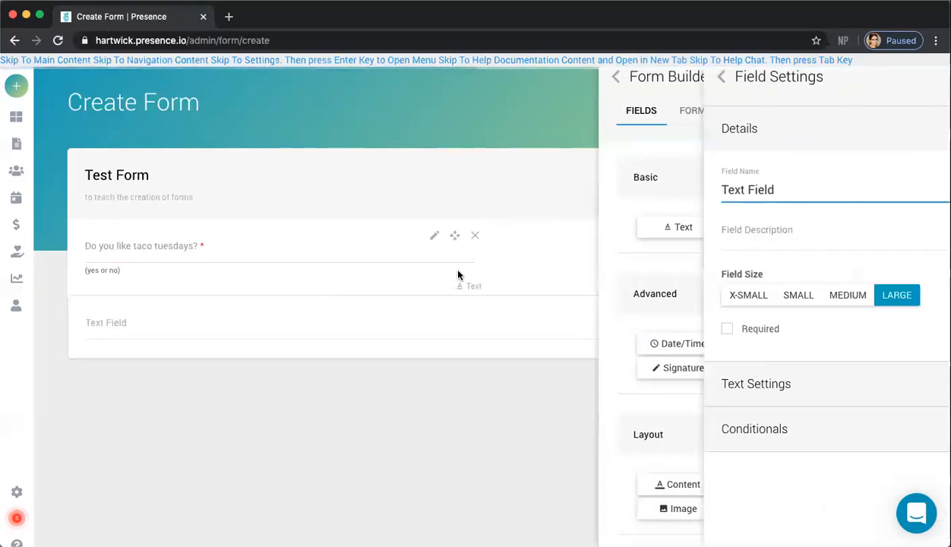
pyautogui.click(716, 301)
pyautogui.click(647, 329)
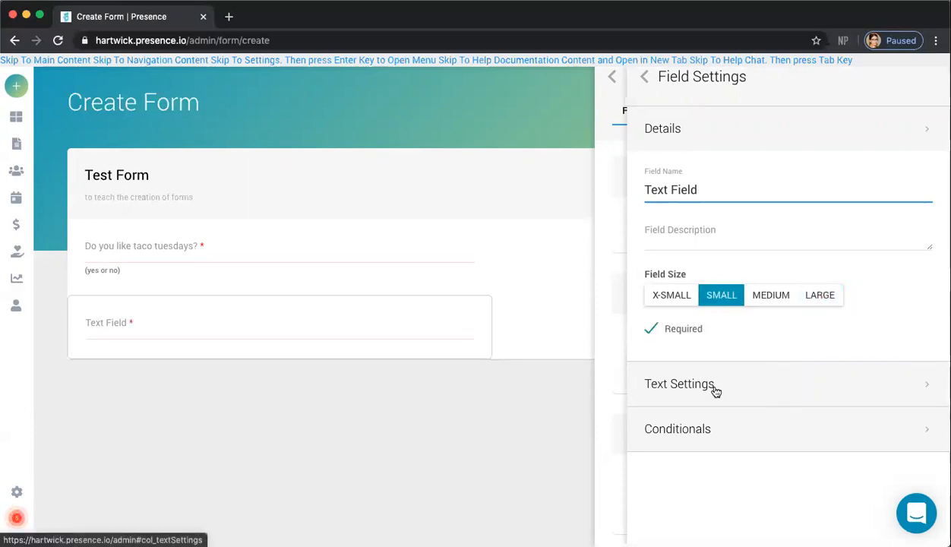
pyautogui.doubleClick(728, 196)
pyautogui.tripleClick(728, 196)
pyautogui.write('Taco Tuesdays?')
# Step: Set the "Taco Tuesdays?" field to display as a paragraph
pyautogui.click(665, 385)
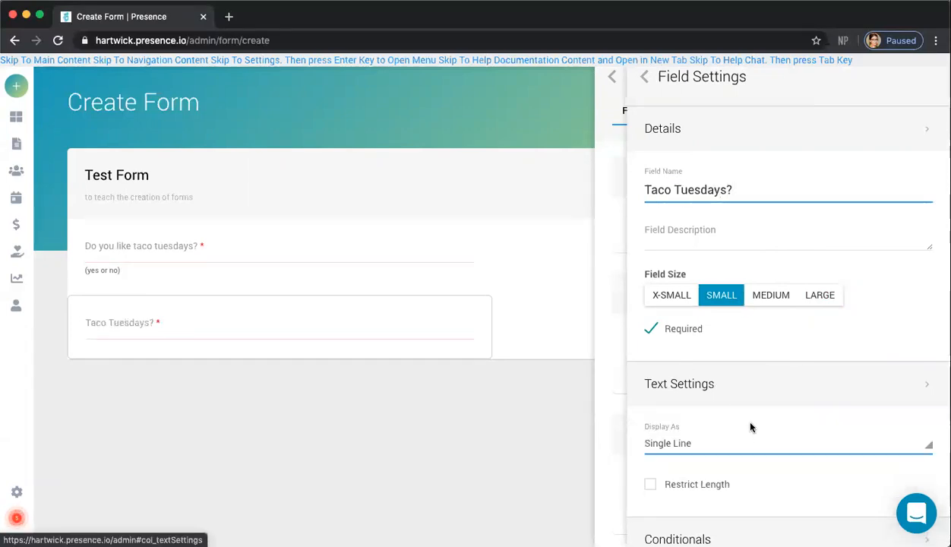
pyautogui.click(732, 421)
pyautogui.click(704, 470)
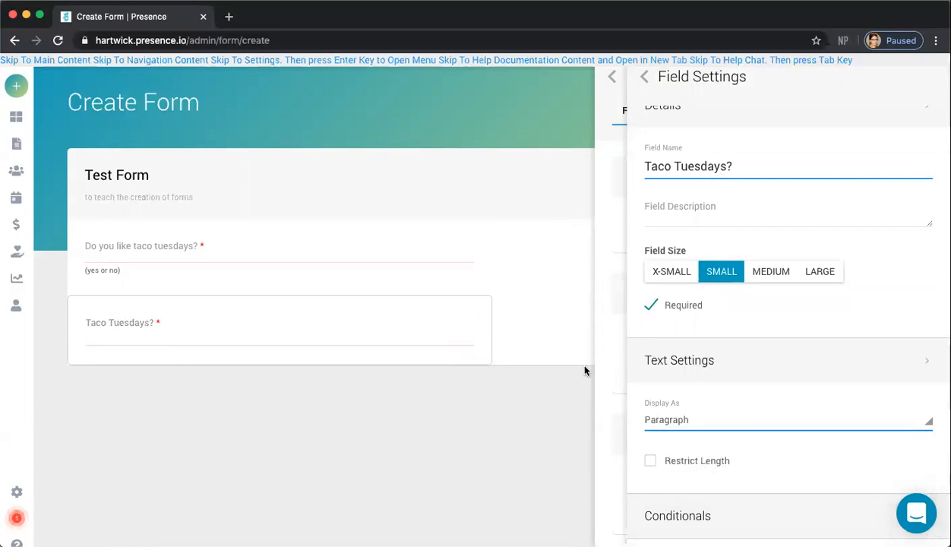
# Step: Restrict the "Taco Tuesdays?" answer length to between 2 and 100, and close the field's settings
pyautogui.click(651, 461)
pyautogui.scroll(-2, 757, 430)
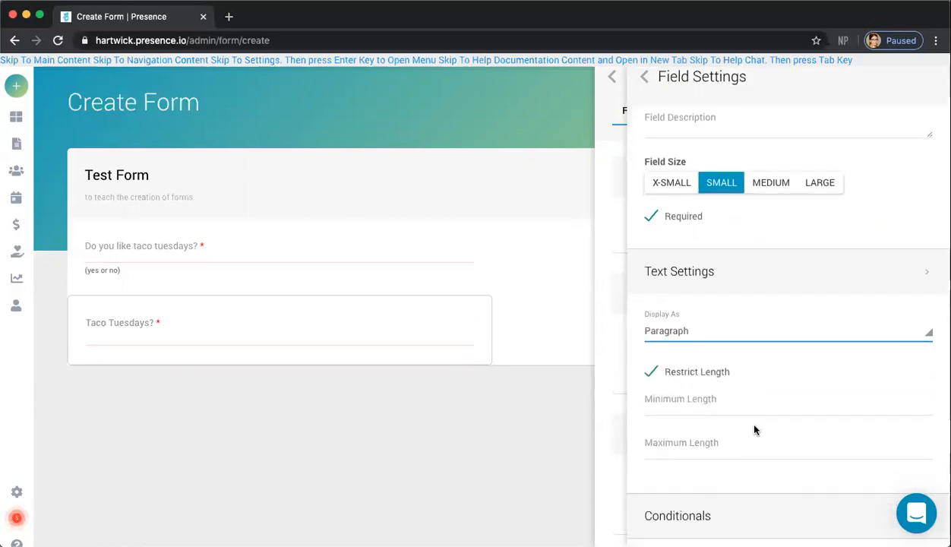
pyautogui.click(709, 404)
pyautogui.write('2')
pyautogui.click(714, 442)
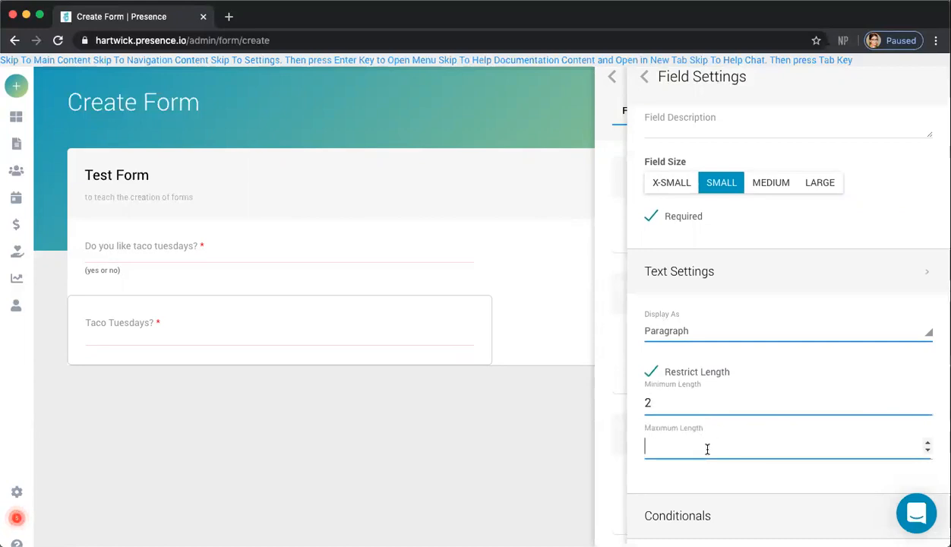
pyautogui.write('100')
pyautogui.click(646, 78)
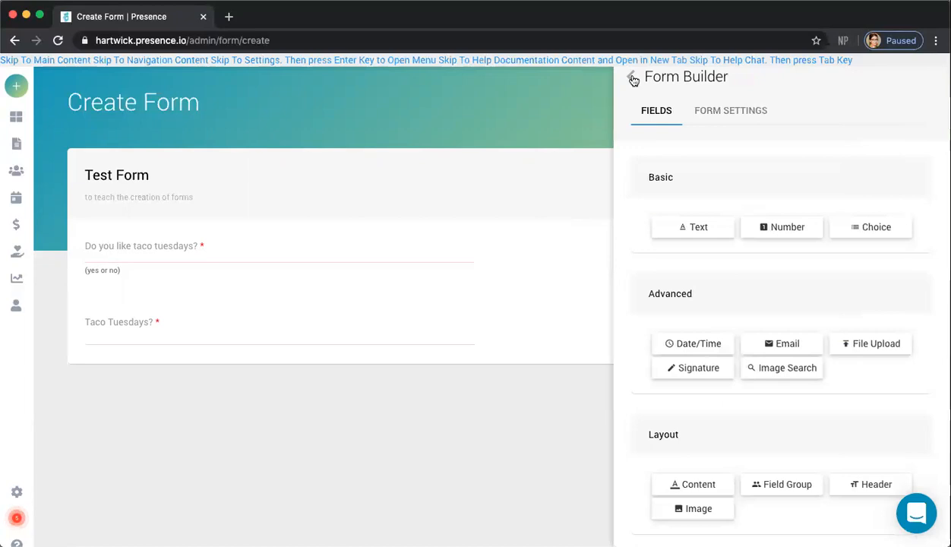
# Step: Close the form builder and enter "yes i love taco tuesdays" as a test answer in the "Taco Tuesdays?" field
pyautogui.click(628, 78)
pyautogui.click(305, 335)
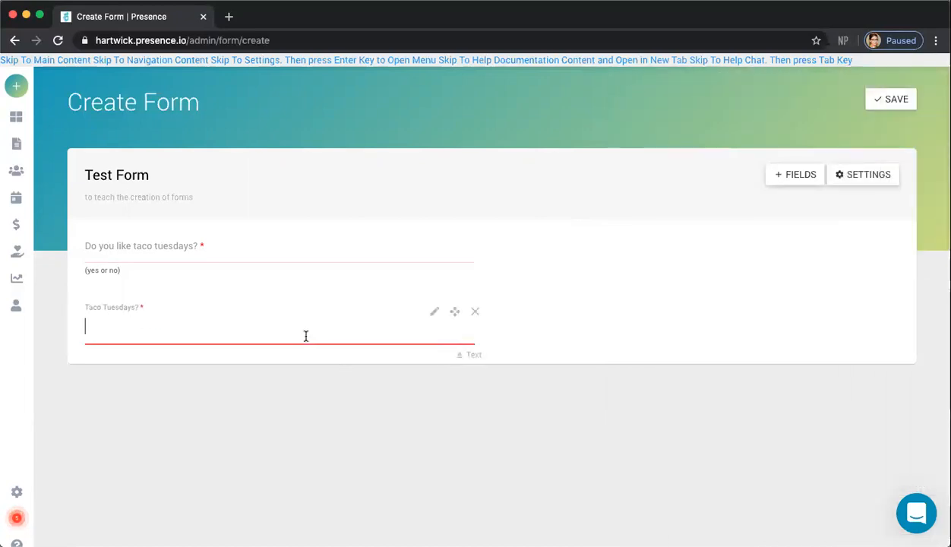
pyautogui.write('yes i love taco tuesd')
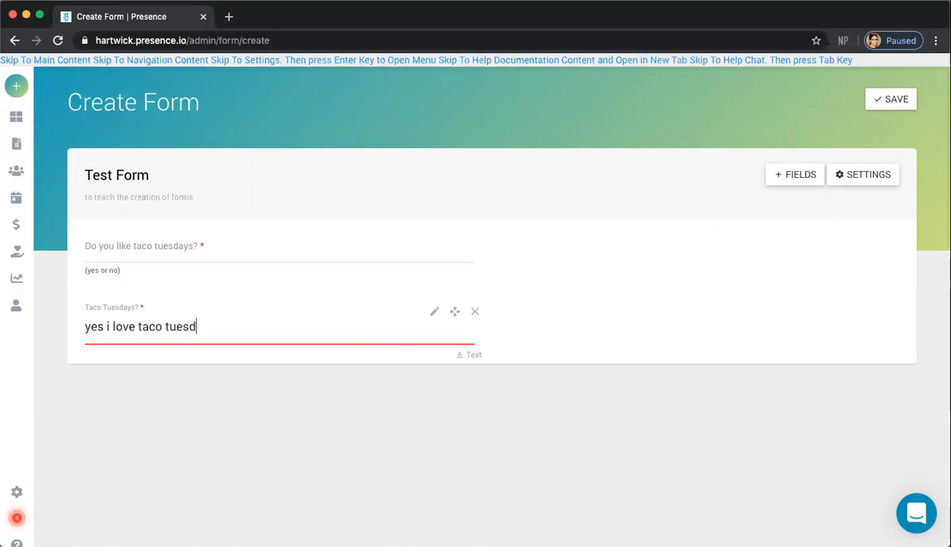
pyautogui.write('as')
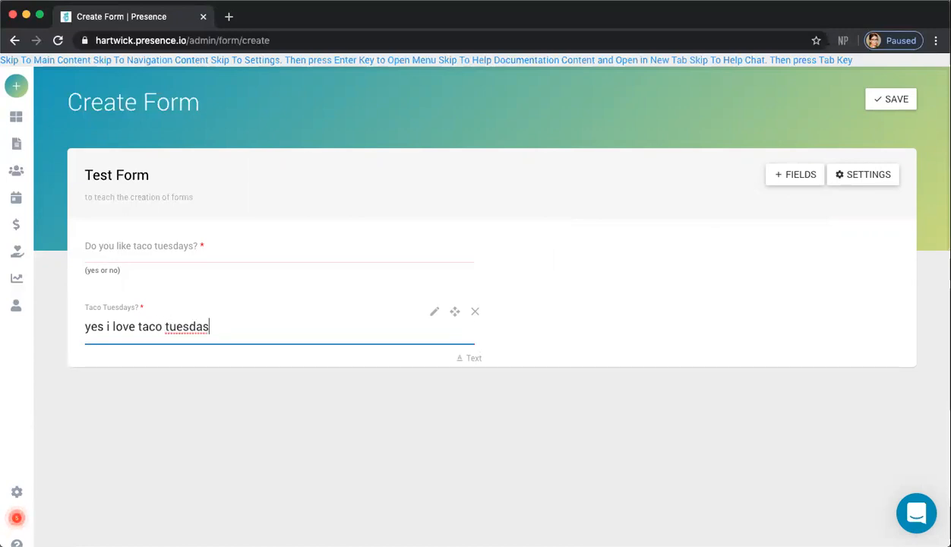
pyautogui.press('BackSpace')
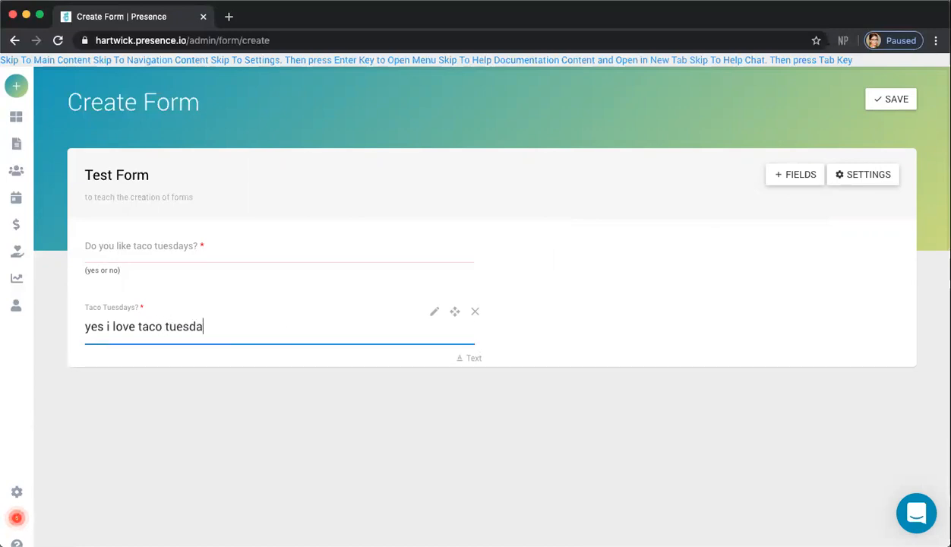
pyautogui.write('ys')
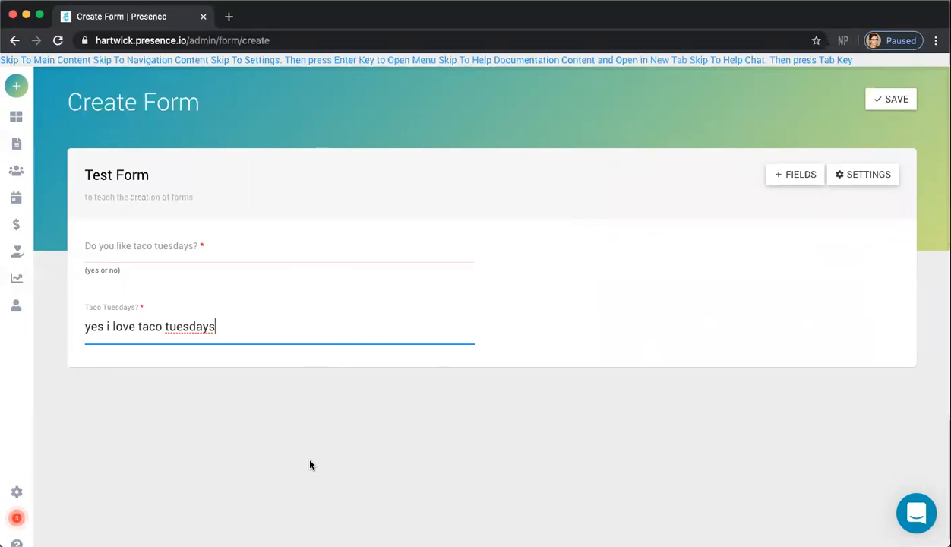
# Step: Add a text field between the two existing questions, name it "Taco Tuesdays?", and make it small and required
pyautogui.click(801, 176)
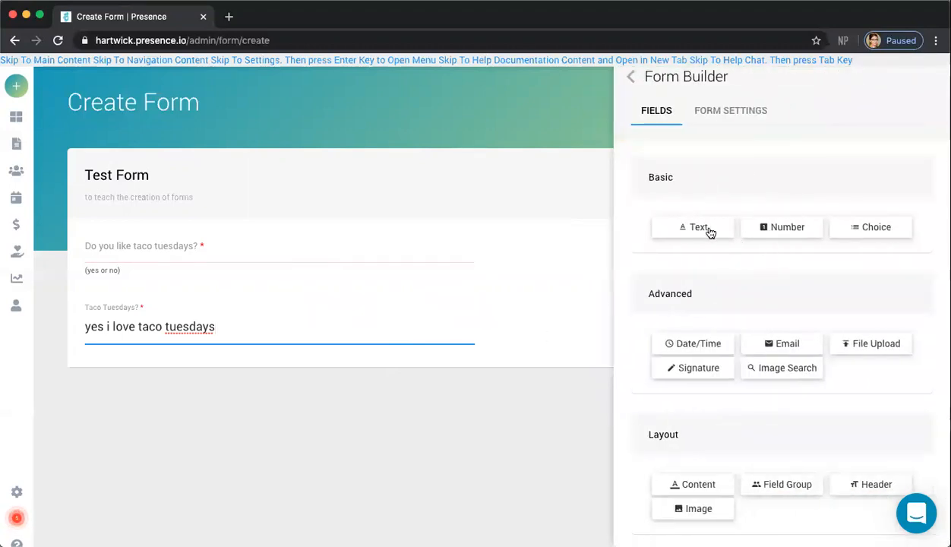
pyautogui.moveTo(707, 227); pyautogui.dragTo(636, 262)
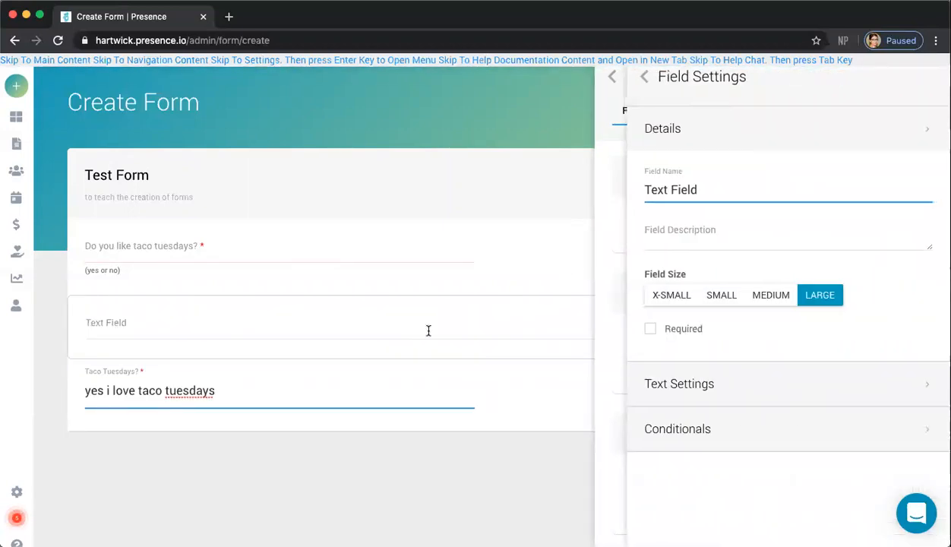
pyautogui.tripleClick(712, 198)
pyautogui.write('Taco ')
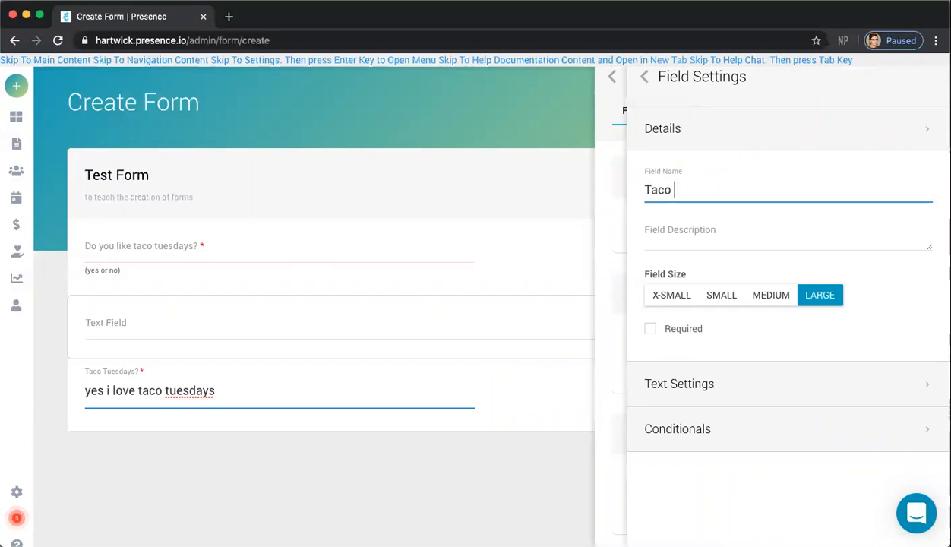
pyautogui.write('Tuesdays?')
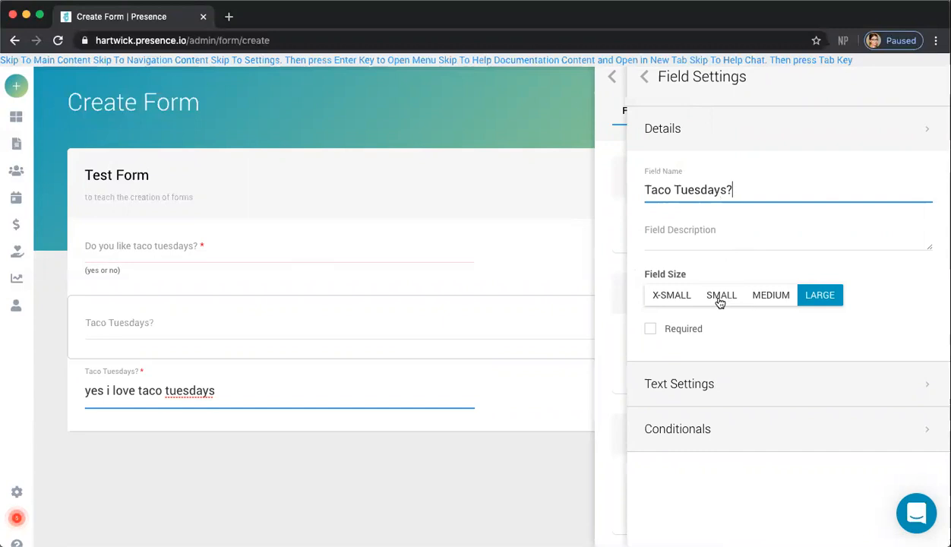
pyautogui.click(717, 297)
pyautogui.click(650, 329)
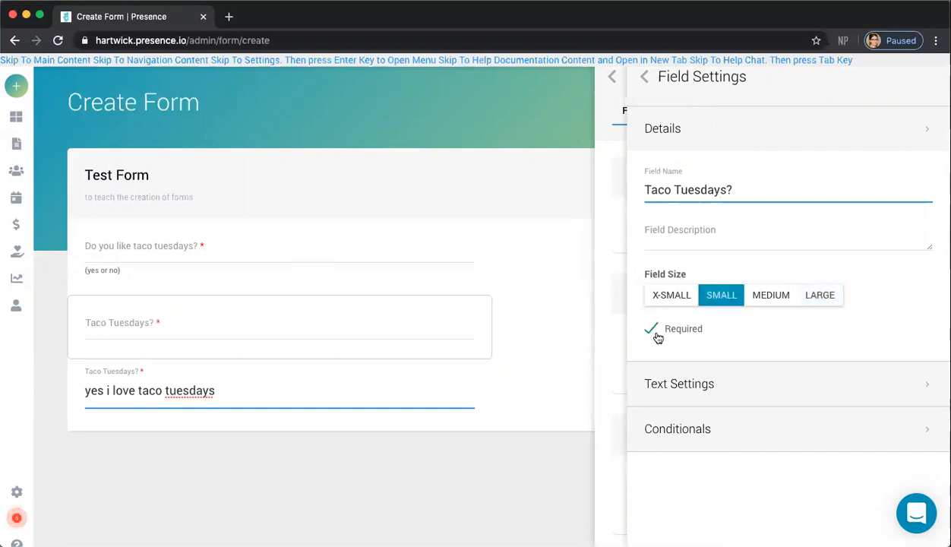
# Step: Display the new "Taco Tuesdays?" field as Rich-Text, try the Hide Rich-Text Toolbar option without keeping it, and close the form builder
pyautogui.click(727, 391)
pyautogui.scroll(-1, 759, 432)
pyautogui.click(725, 414)
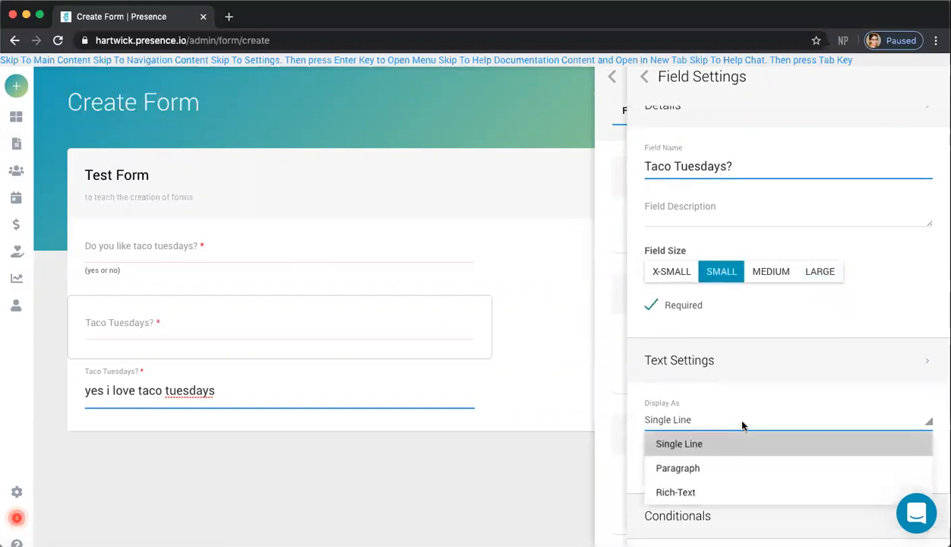
pyautogui.click(697, 492)
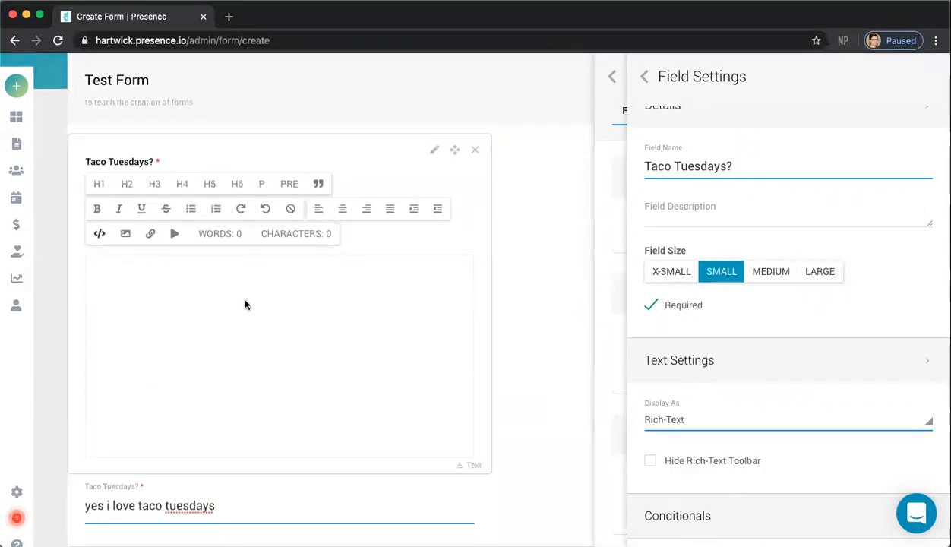
pyautogui.click(650, 461)
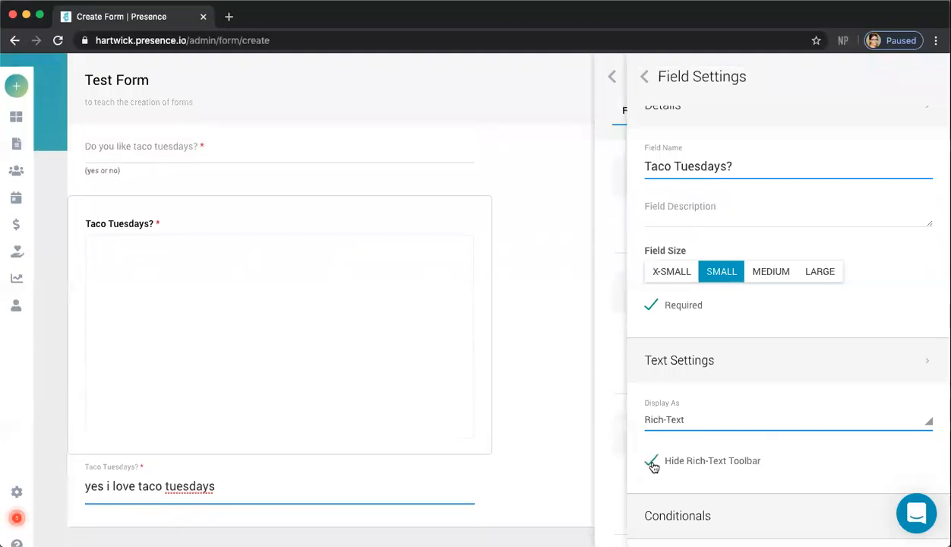
pyautogui.click(651, 462)
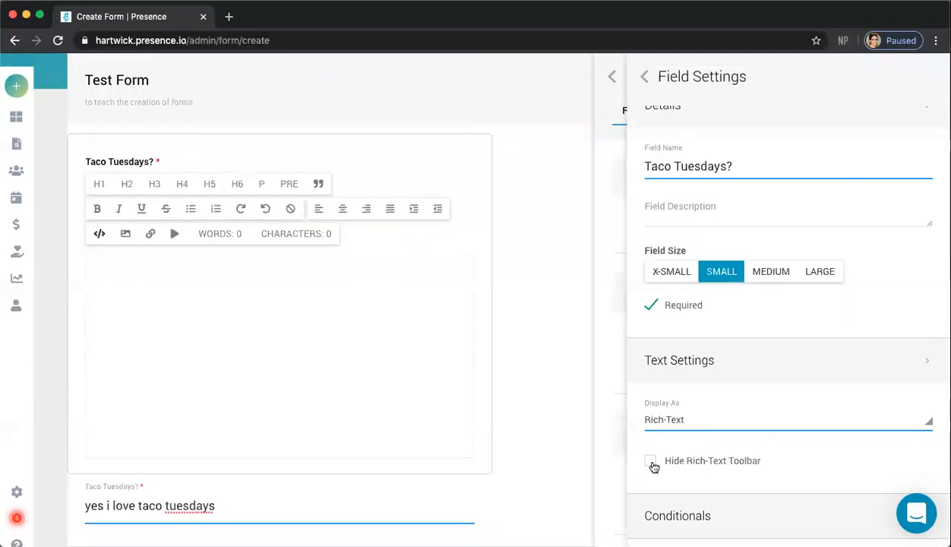
pyautogui.click(643, 78)
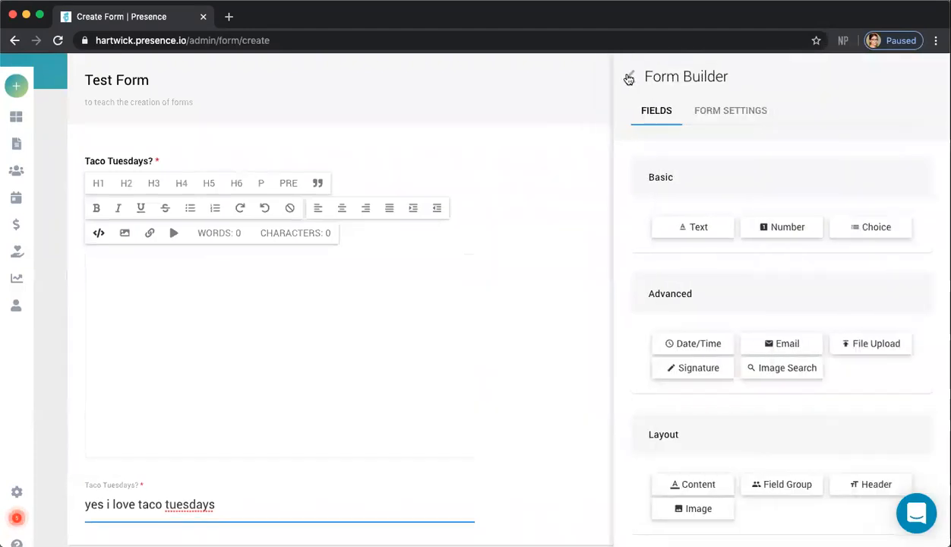
pyautogui.click(627, 79)
# Step: Enter "yes" as a test answer in the rich-text "Taco Tuesdays?" field
pyautogui.click(222, 287)
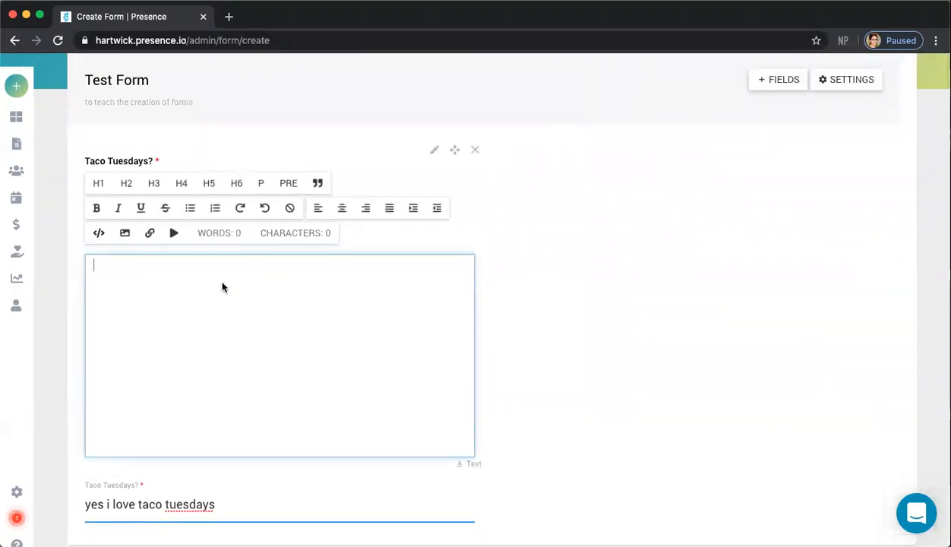
pyautogui.scroll(3, 224, 287)
pyautogui.scroll(-3, 224, 287)
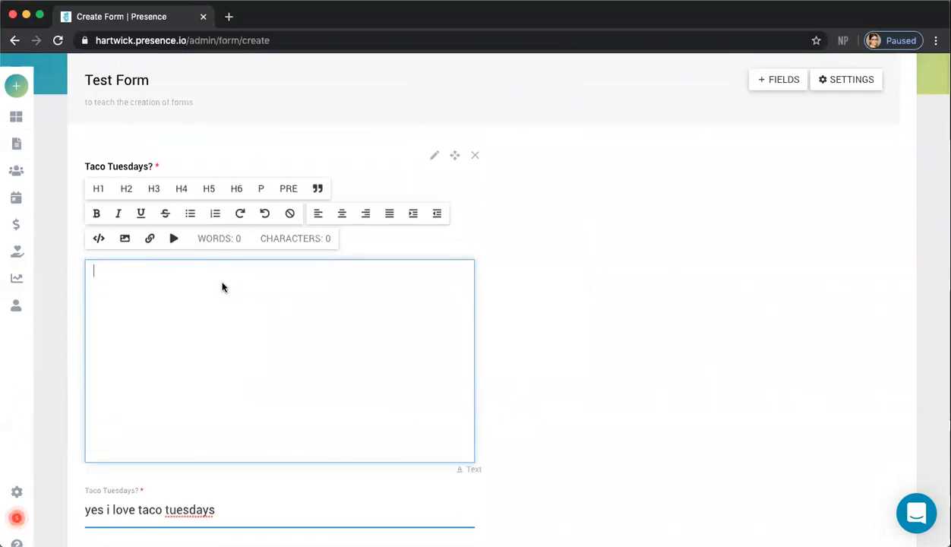
pyautogui.write('yes')
# Step: Try the H1, H3 and H6 heading styles on the "yes" answer, and set it back to the paragraph style
pyautogui.moveTo(112, 275); pyautogui.dragTo(85, 271)
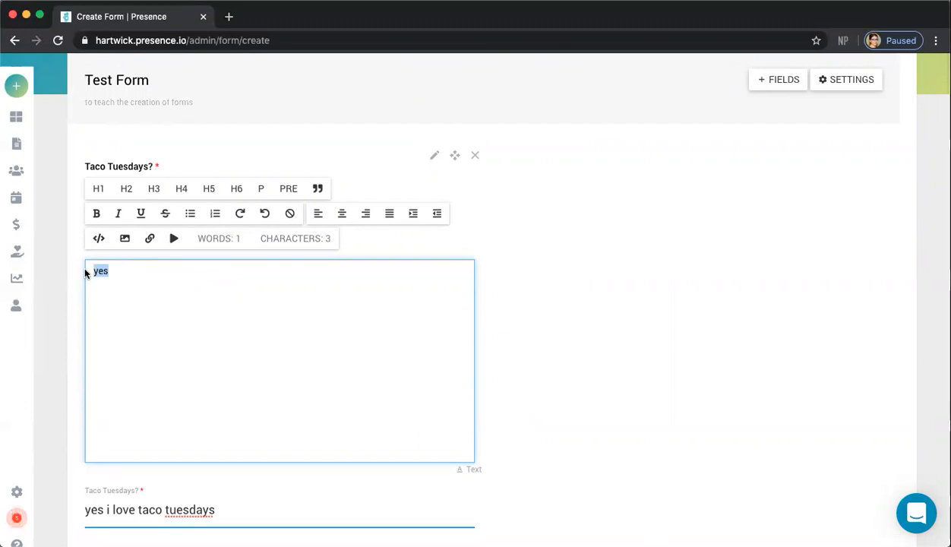
pyautogui.click(98, 190)
pyautogui.click(157, 188)
pyautogui.click(239, 190)
pyautogui.click(257, 190)
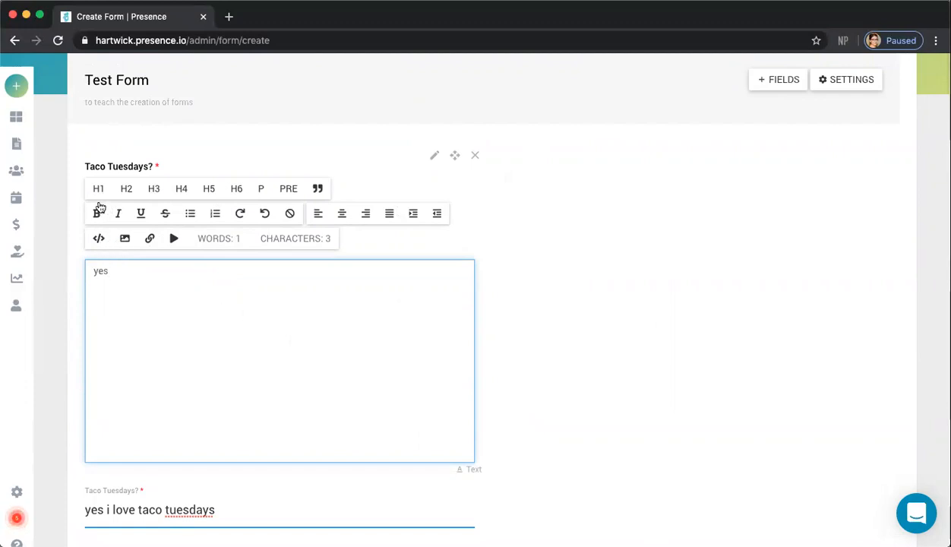
pyautogui.click(585, 281)
# Step: Add a small, required number field below the first question and name it "how many tacos can you eat in a sitting"
pyautogui.scroll(-1, 584, 279)
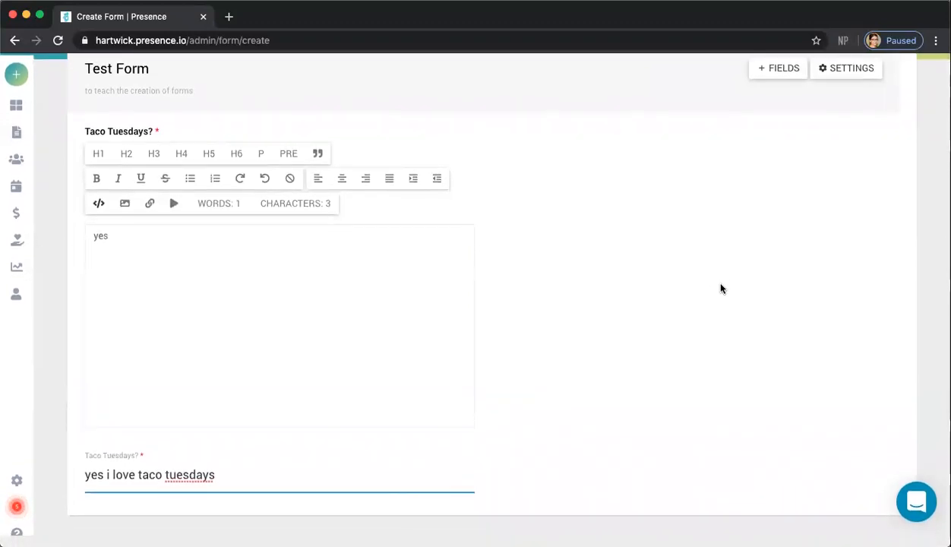
pyautogui.scroll(3, 704, 285)
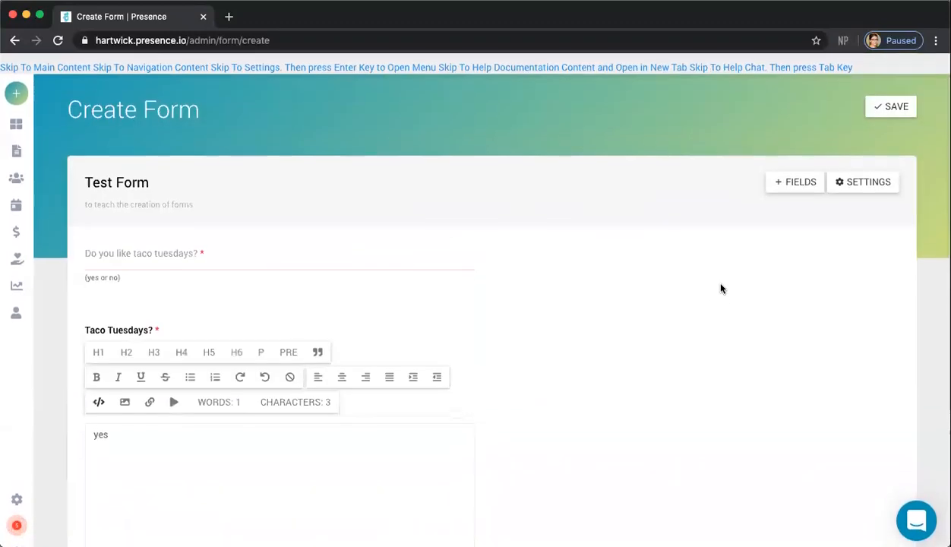
pyautogui.click(799, 183)
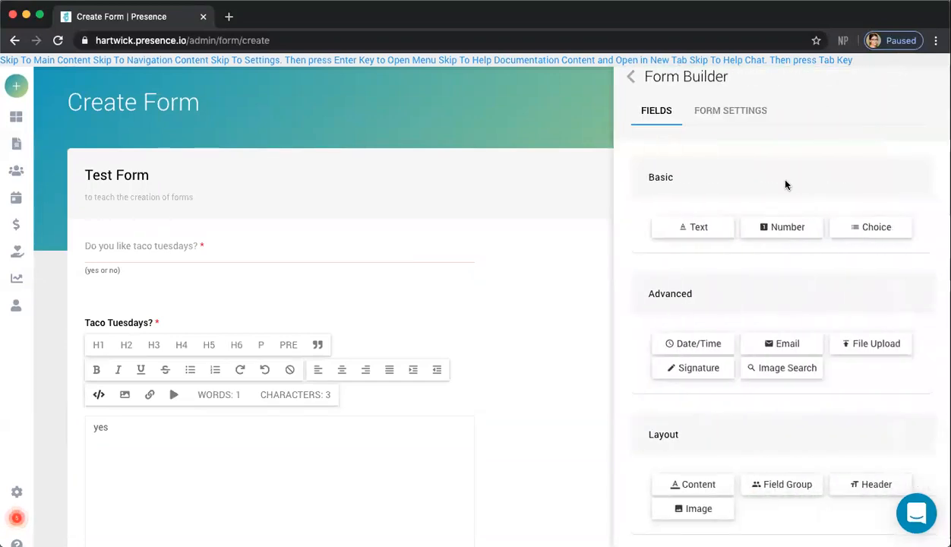
pyautogui.moveTo(787, 232); pyautogui.dragTo(636, 265)
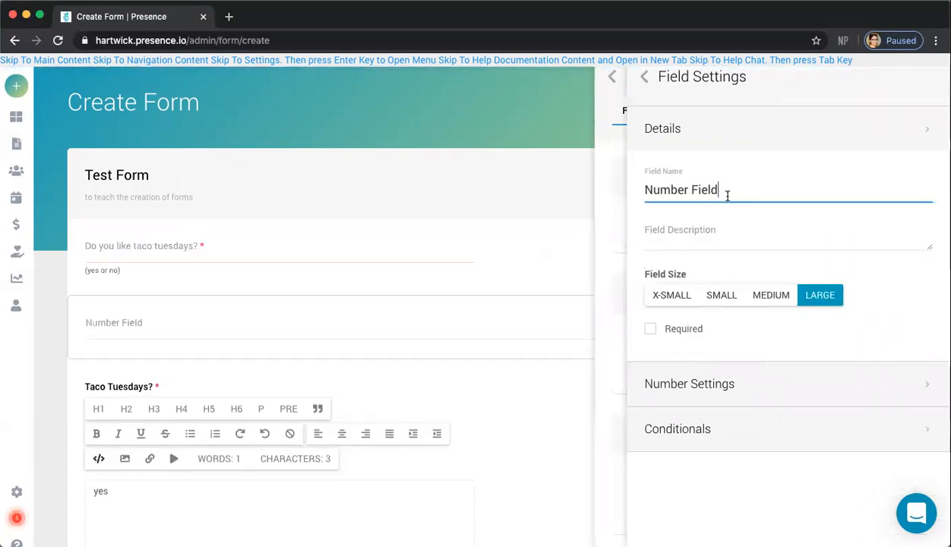
pyautogui.tripleClick(727, 195)
pyautogui.write('how many tacos can you eat in a sitting')
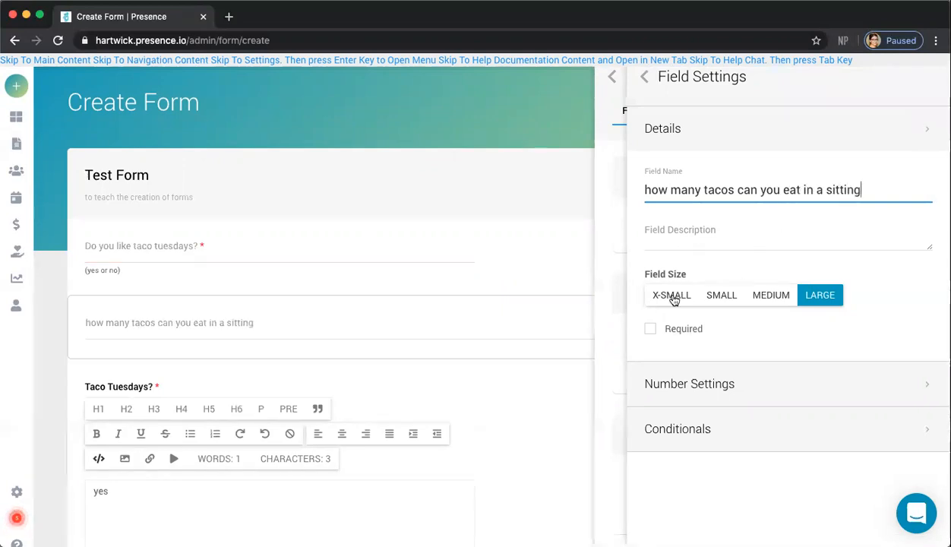
pyautogui.click(720, 298)
pyautogui.click(651, 329)
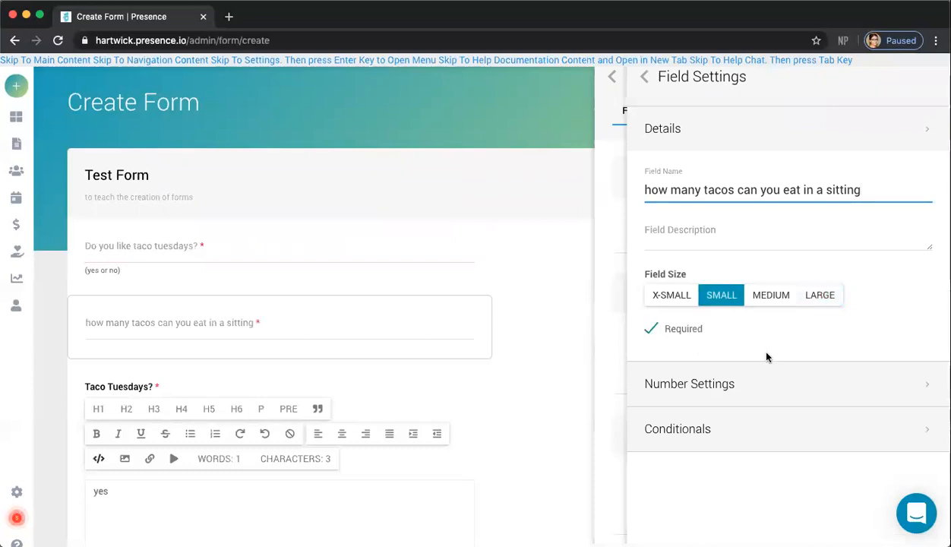
pyautogui.scroll(-1, 763, 380)
pyautogui.click(757, 398)
pyautogui.scroll(-1, 757, 401)
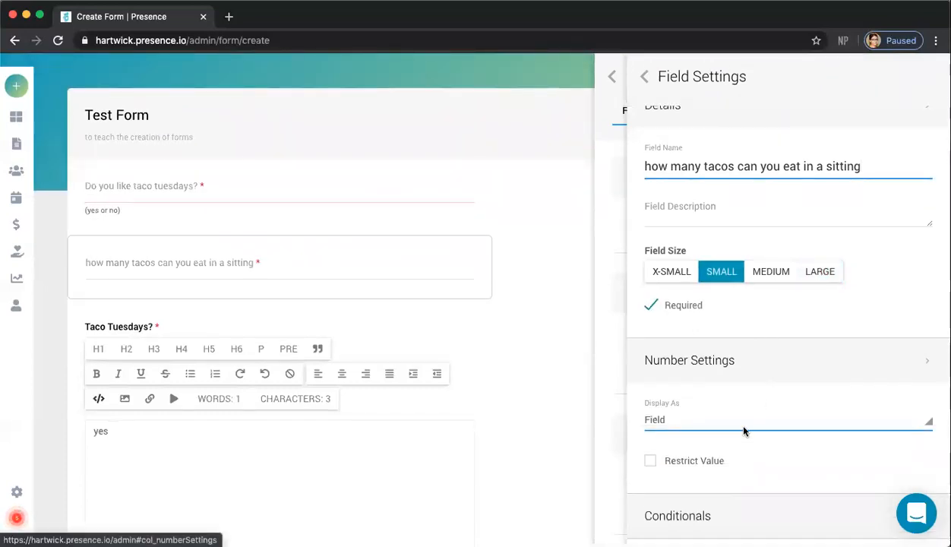
pyautogui.click(743, 429)
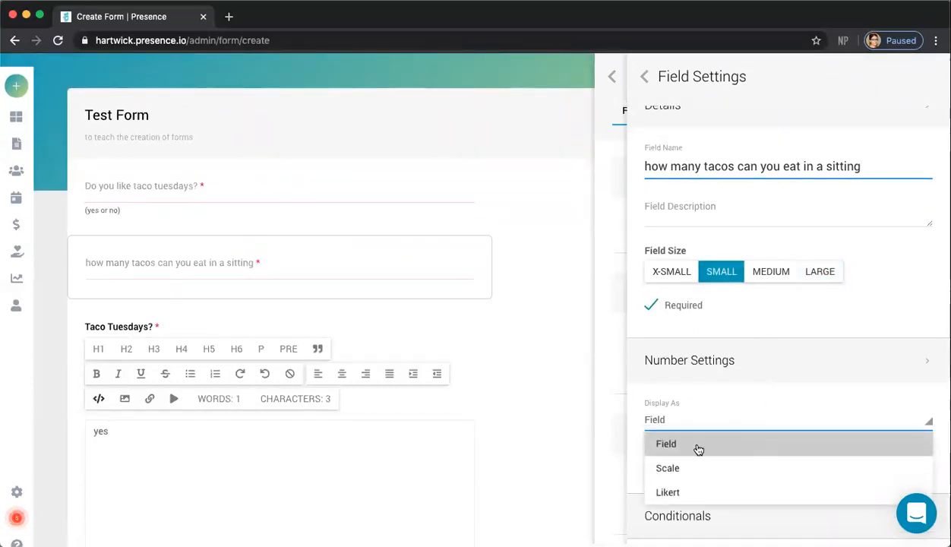
pyautogui.click(742, 357)
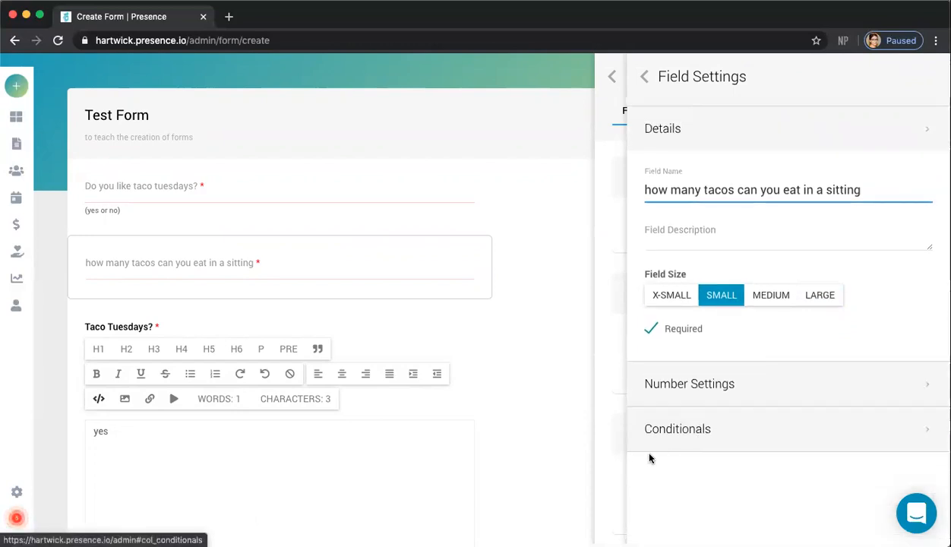
# Step: Restrict the number field's value to a minimum of 1 and a maximum of 10, and close the form builder
pyautogui.click(702, 391)
pyautogui.click(650, 484)
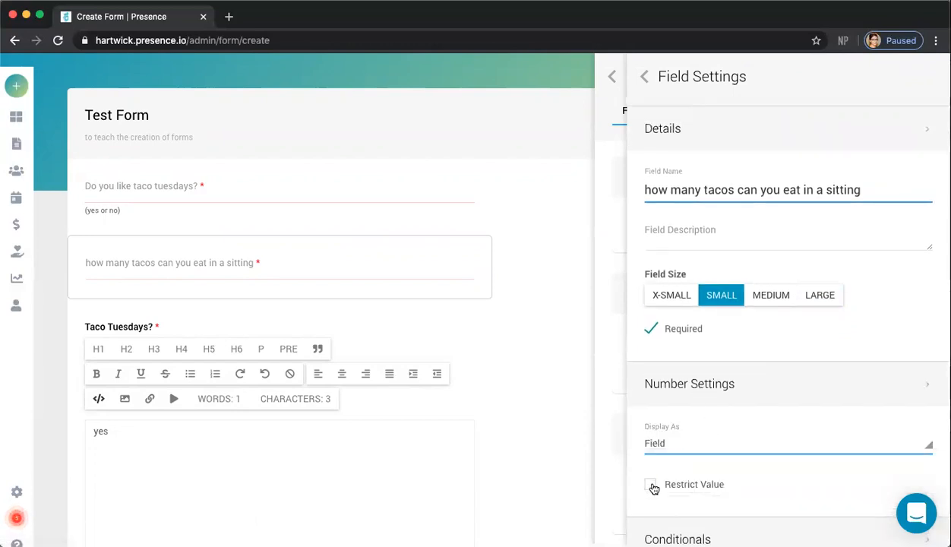
pyautogui.scroll(-2, 796, 467)
pyautogui.click(735, 442)
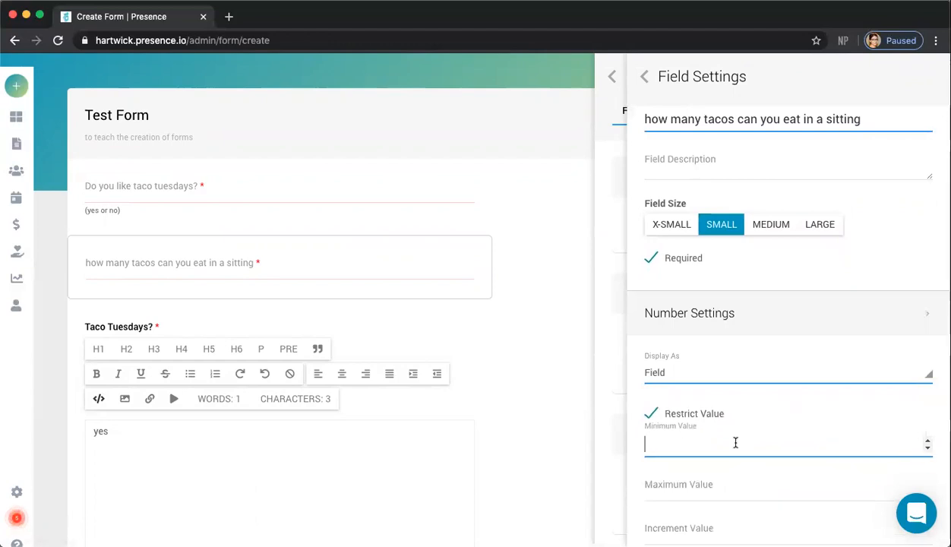
pyautogui.click(707, 497)
pyautogui.write('10')
pyautogui.scroll(-2, 749, 447)
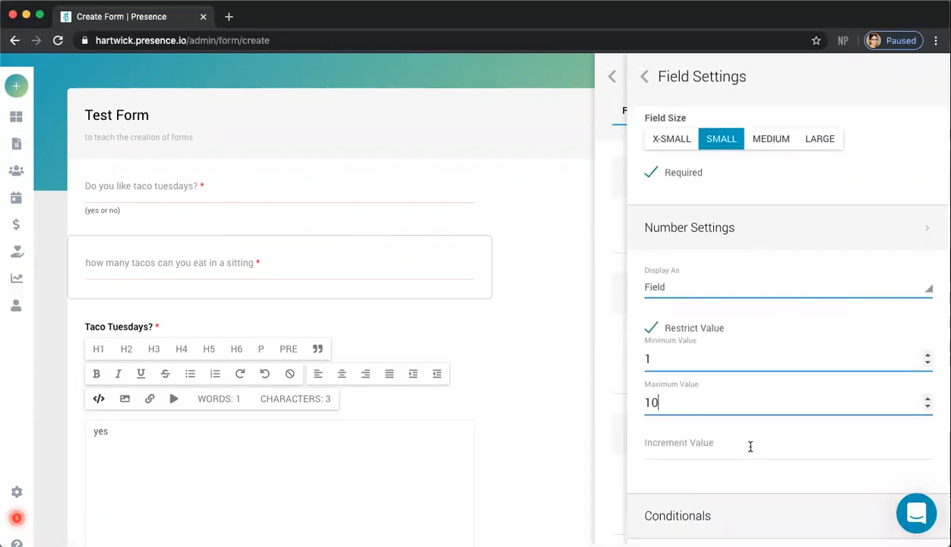
pyautogui.scroll(4, 750, 447)
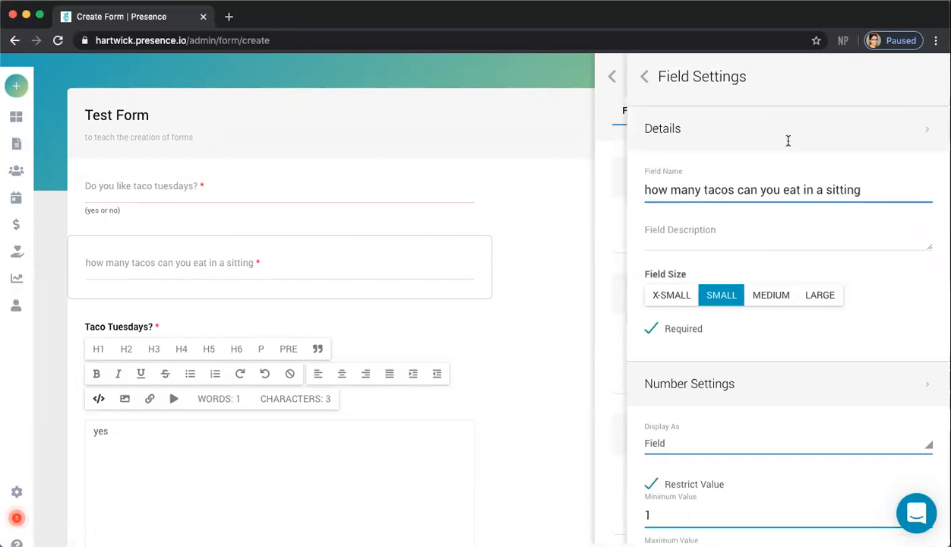
pyautogui.click(645, 75)
pyautogui.click(627, 85)
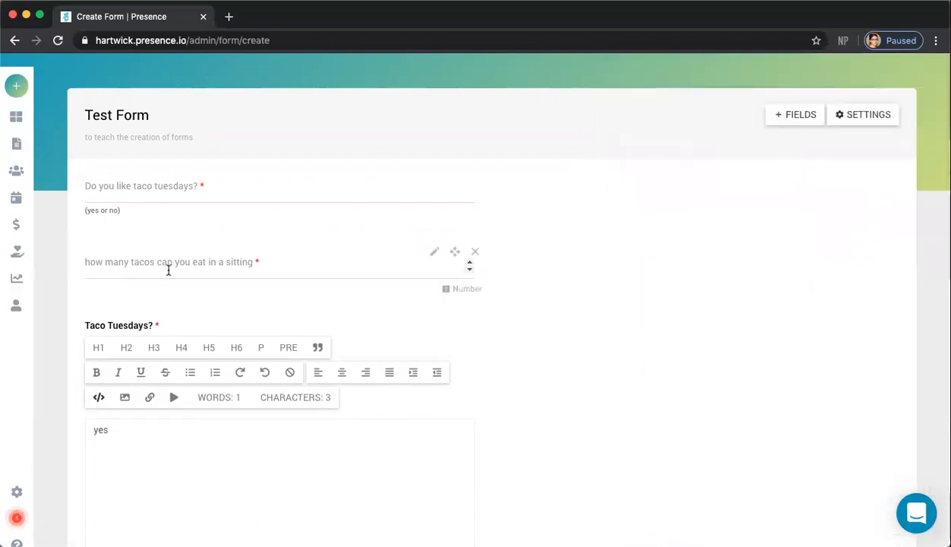
# Step: Enter 10 as a test answer in the "how many tacos can you eat in a sitting" field
pyautogui.click(174, 264)
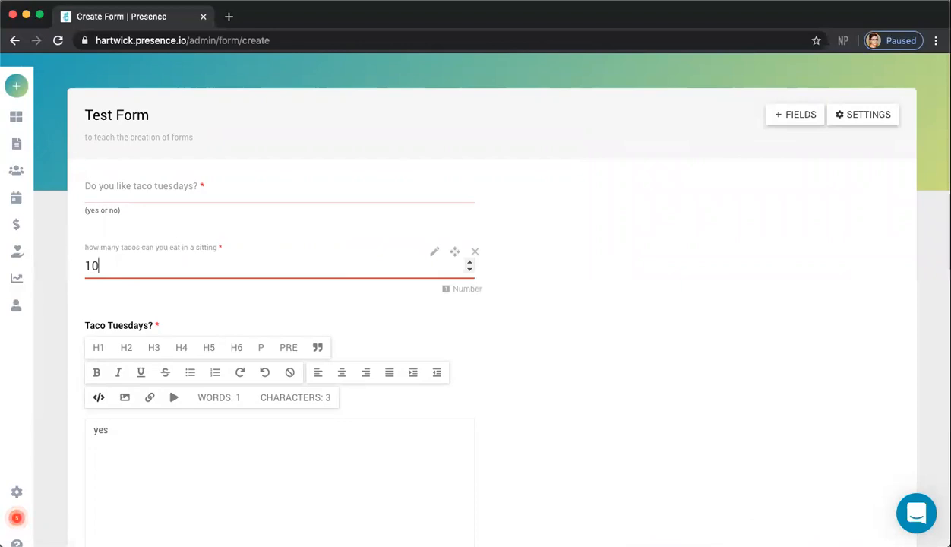
pyautogui.scroll(-2, 547, 270)
pyautogui.scroll(2, 546, 270)
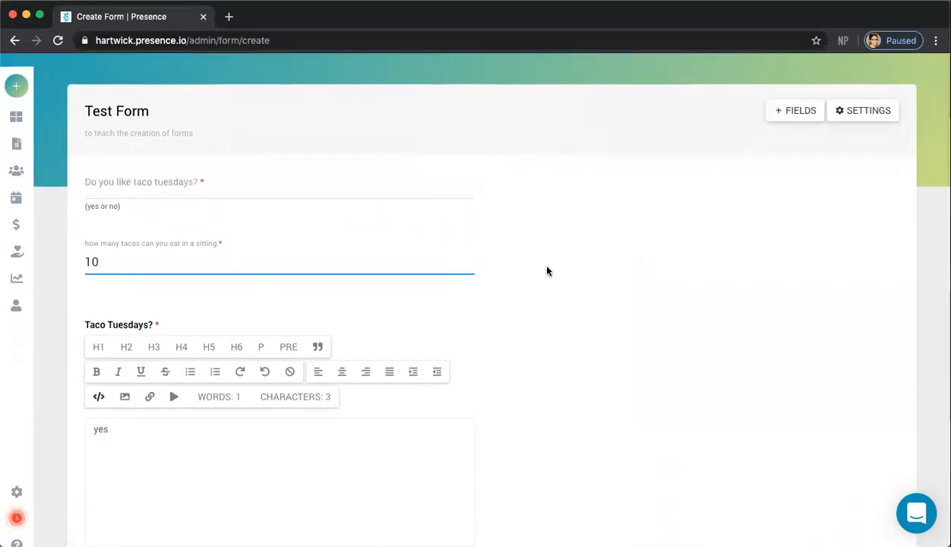
# Step: Add a small, required number field below "how many tacos can you eat in a sitting" and name it "How many tacos?"
pyautogui.scroll(1, 547, 271)
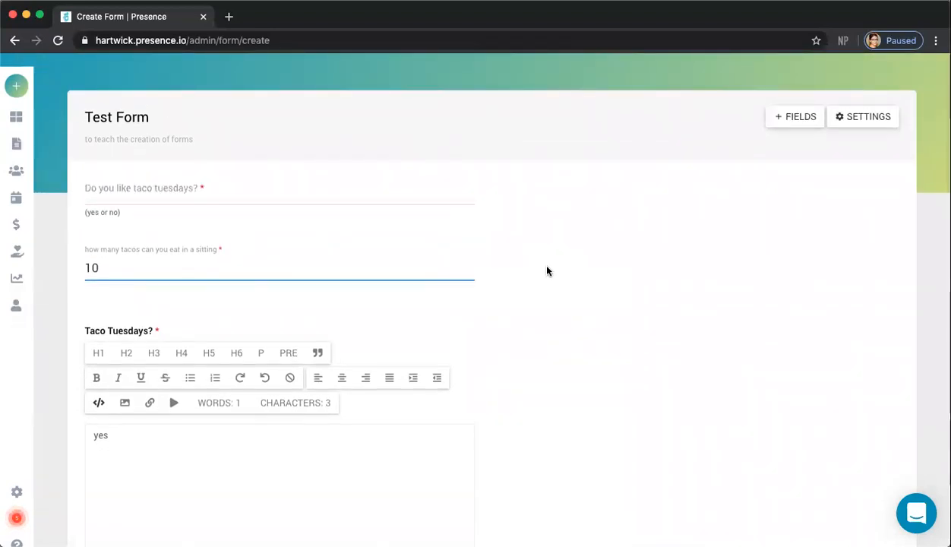
pyautogui.click(793, 119)
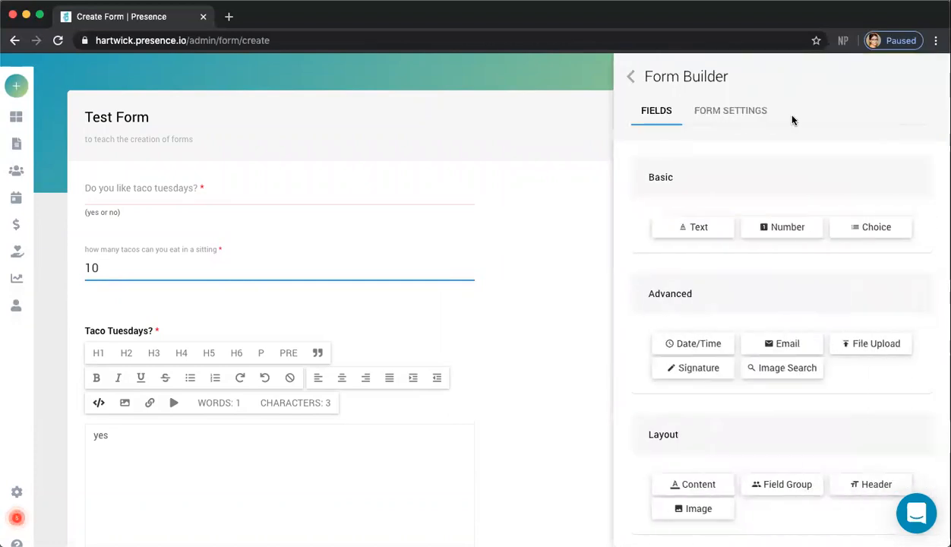
pyautogui.moveTo(783, 227); pyautogui.dragTo(248, 307)
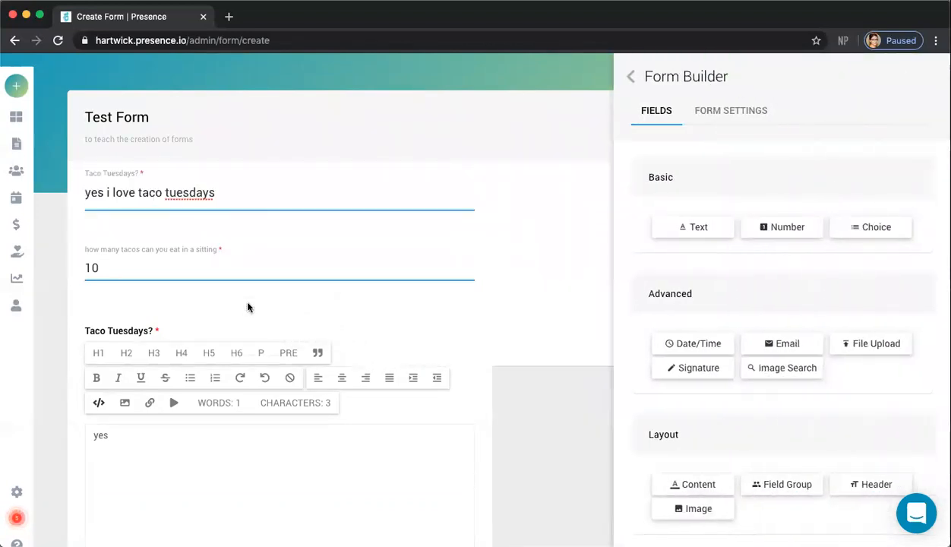
pyautogui.tripleClick(736, 188)
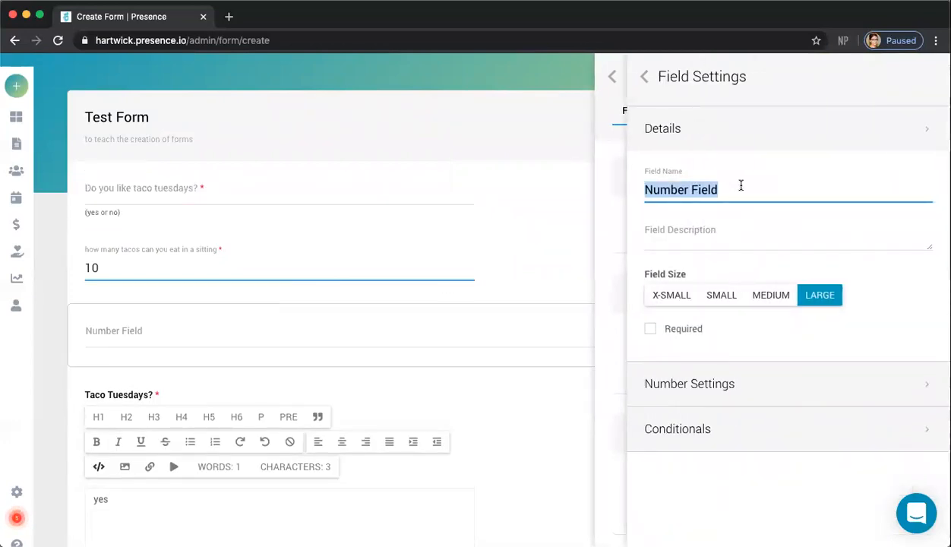
pyautogui.write('Homan')
pyautogui.press('BackSpace')
pyautogui.press('BackSpace')
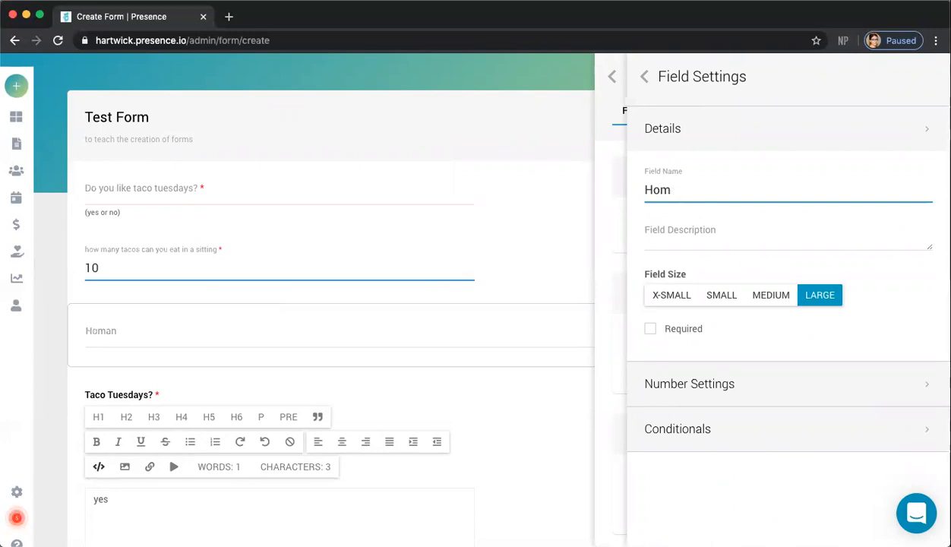
pyautogui.write('w many tacos?')
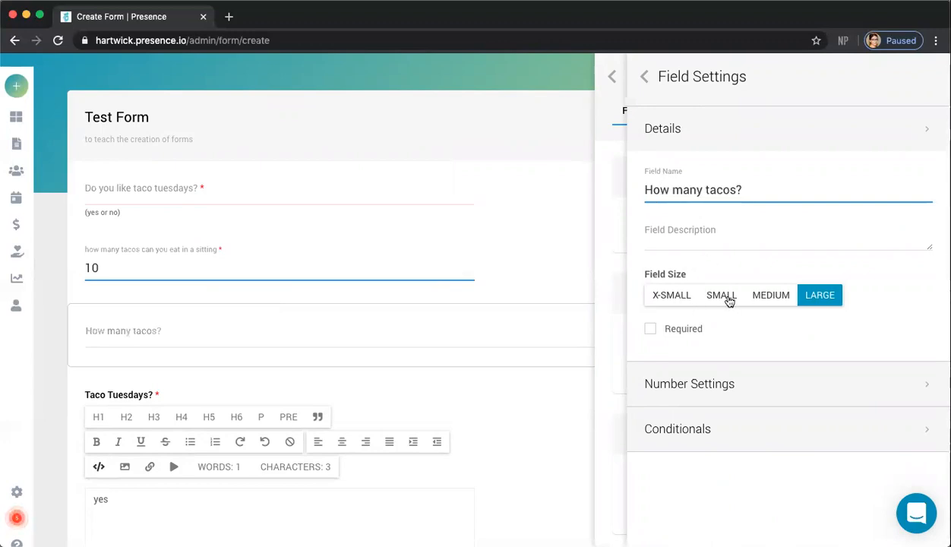
pyautogui.click(726, 295)
pyautogui.click(651, 328)
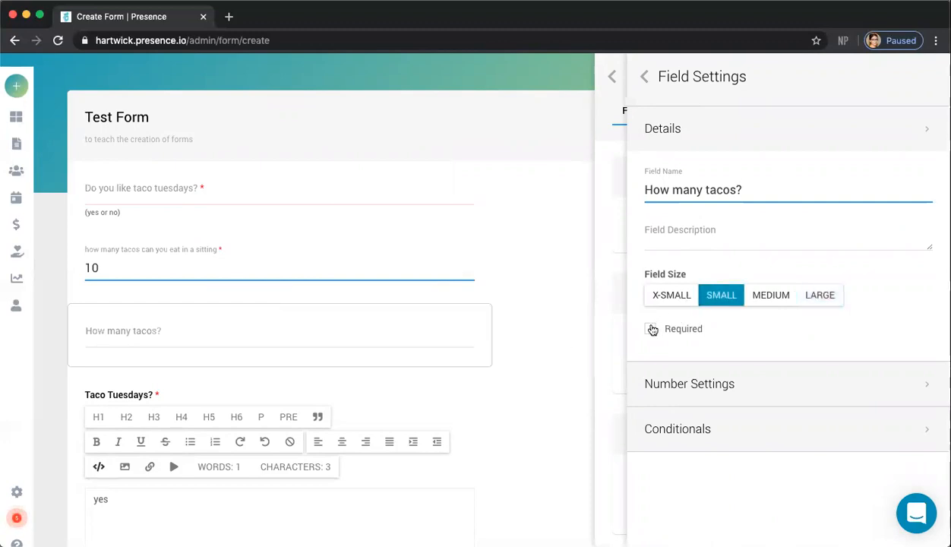
# Step: Display the "How many tacos?" field as a scale and turn on its value restriction
pyautogui.click(717, 385)
pyautogui.click(700, 448)
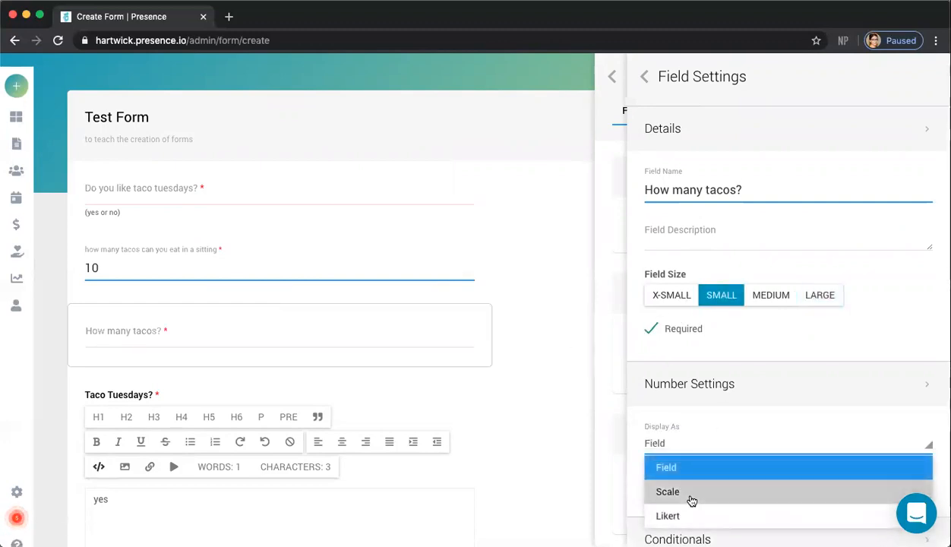
pyautogui.click(690, 498)
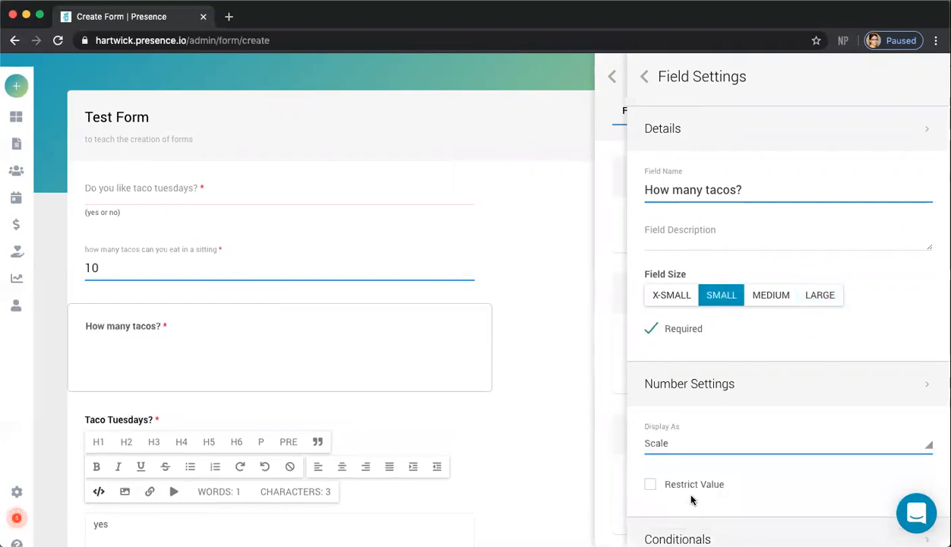
pyautogui.moveTo(90, 371); pyautogui.dragTo(143, 371)
pyautogui.click(650, 486)
pyautogui.scroll(-2, 651, 487)
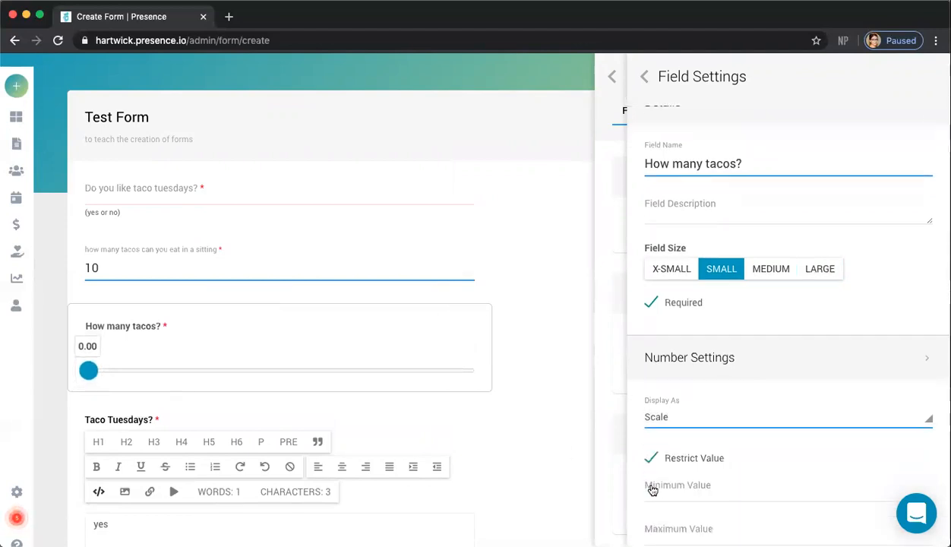
# Step: Give the scale a minimum of 1, a maximum of 20 and an increment of 11, and try its slider at 10
pyautogui.click(694, 362)
pyautogui.write('1')
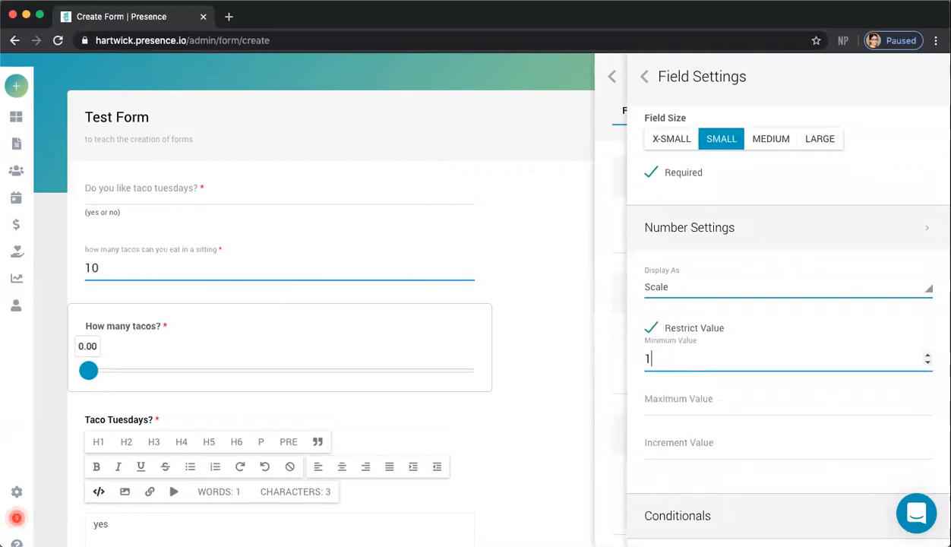
pyautogui.click(695, 407)
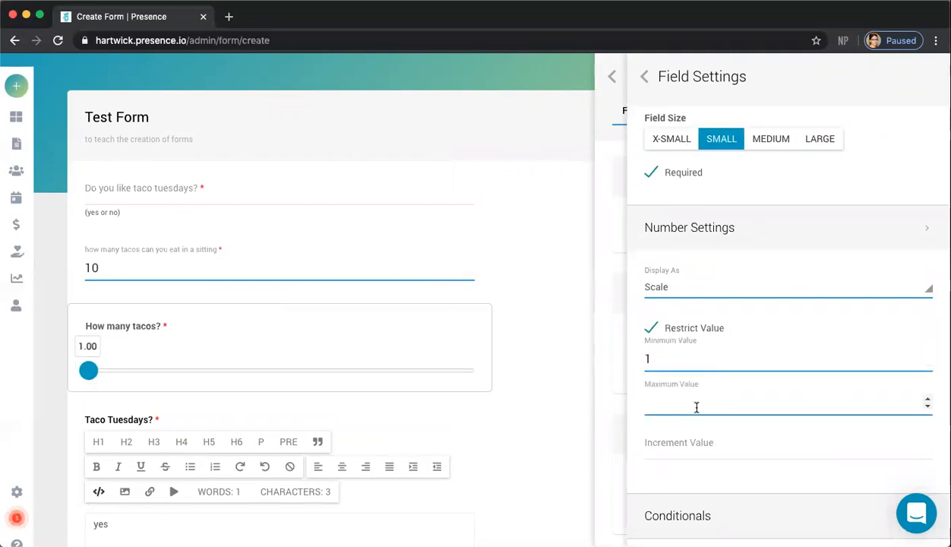
pyautogui.write('20')
pyautogui.click(698, 450)
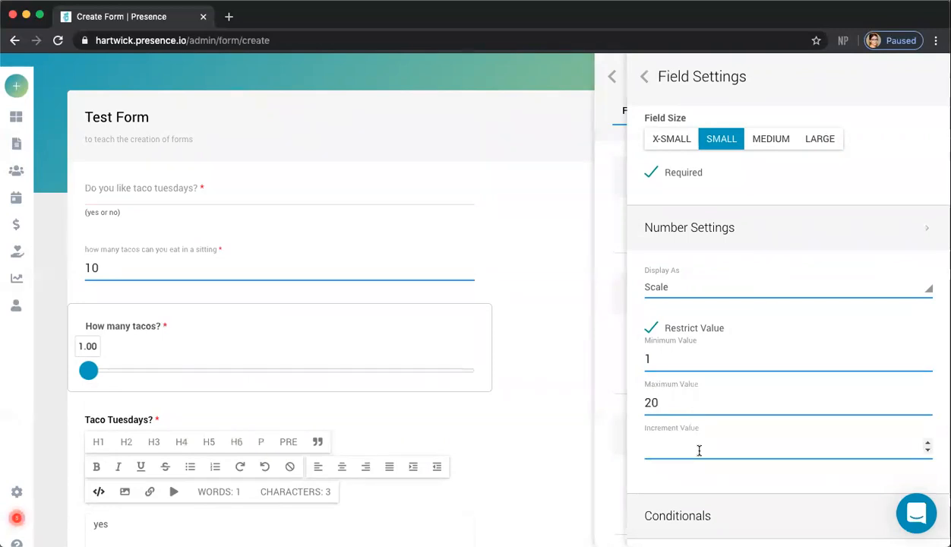
pyautogui.write('11')
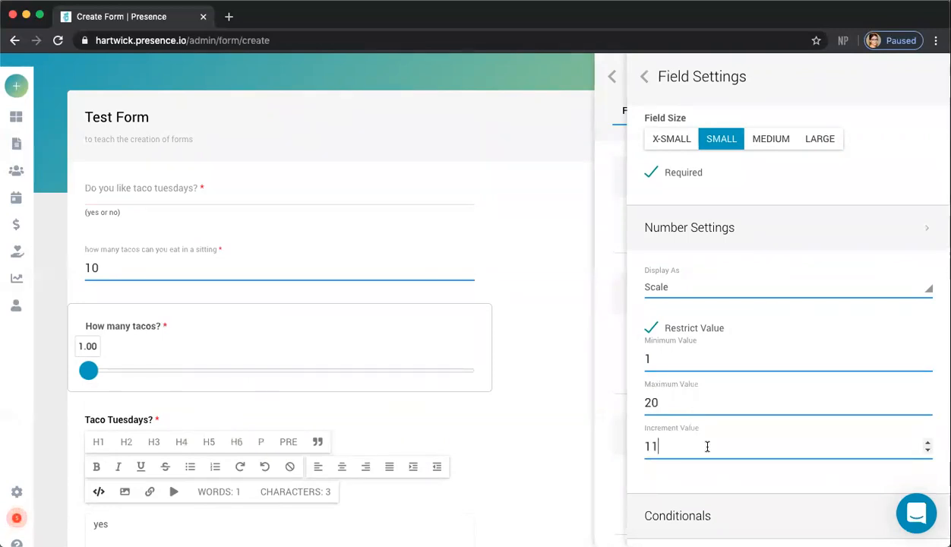
pyautogui.click(860, 220)
pyautogui.moveTo(88, 370); pyautogui.dragTo(276, 372)
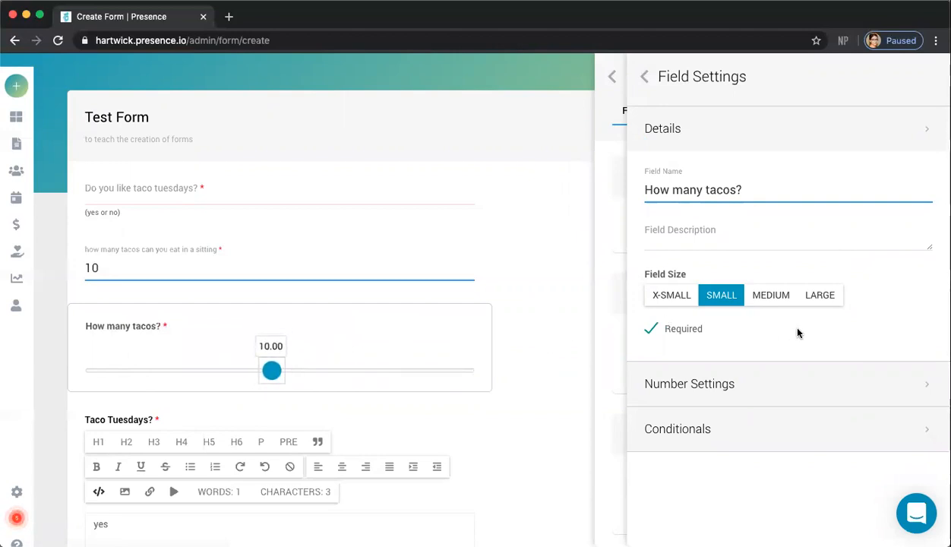
# Step: Add another small, required number field below the scale and name it "How many tacos?"
pyautogui.click(647, 77)
pyautogui.moveTo(773, 236); pyautogui.dragTo(137, 398)
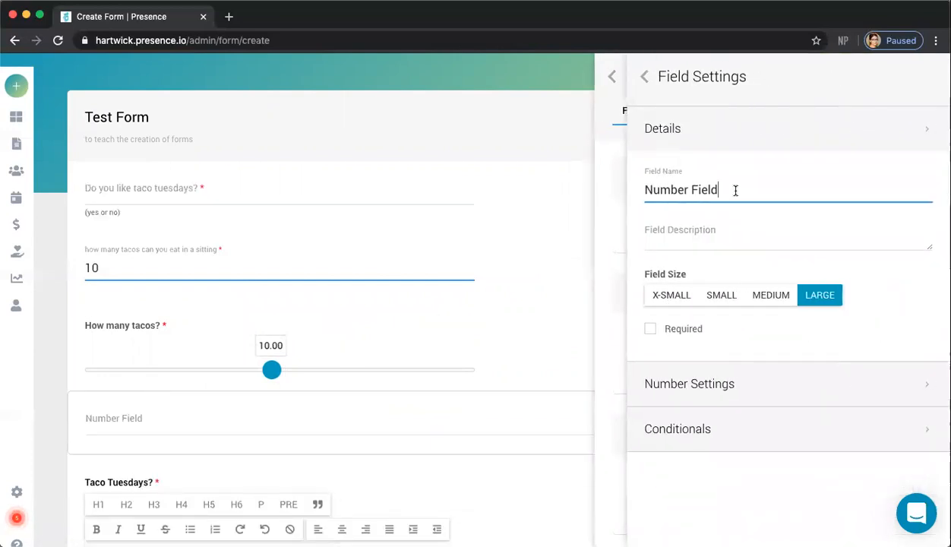
pyautogui.tripleClick(735, 190)
pyautogui.write('Tac')
pyautogui.press('BackSpace')
pyautogui.press('BackSpace')
pyautogui.write('How many tacos?')
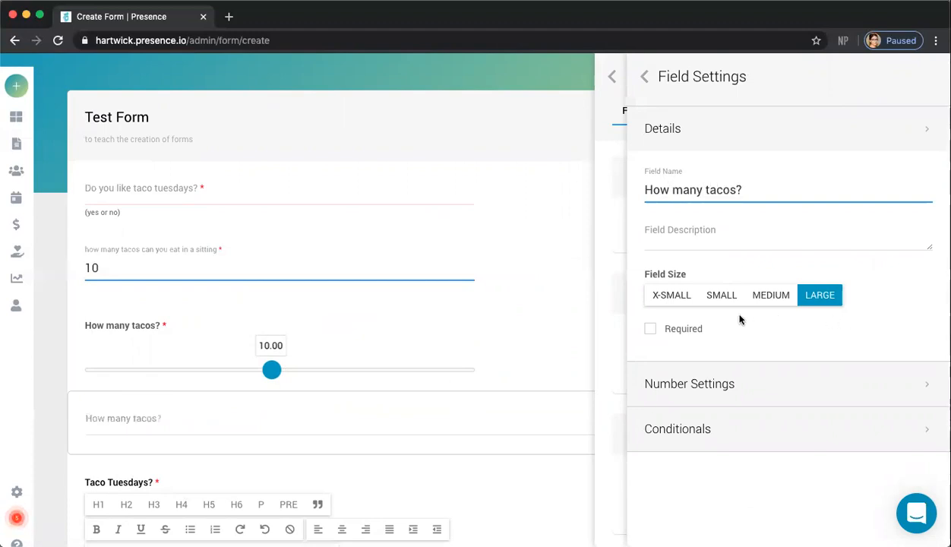
pyautogui.click(719, 304)
pyautogui.click(650, 329)
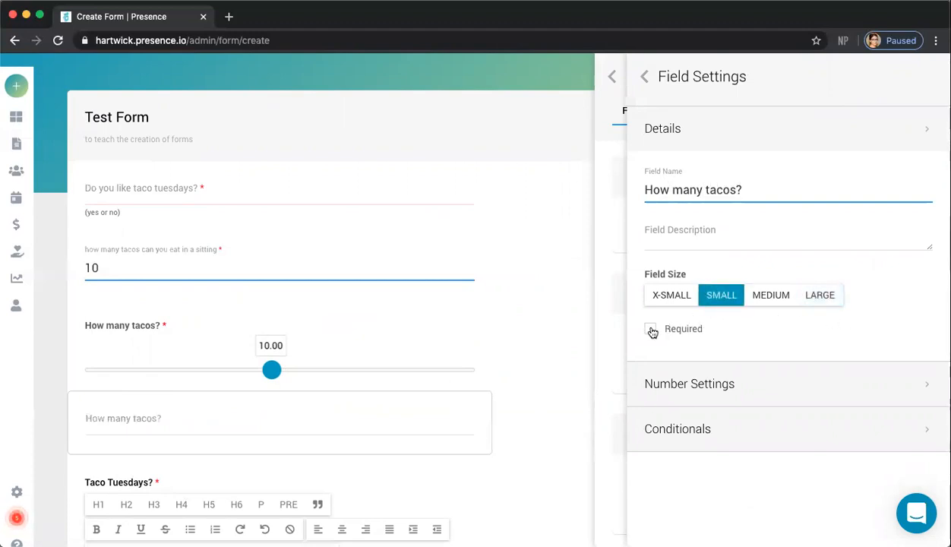
# Step: Display the new number field as Likert and rename it "Do you like tacos?"
pyautogui.click(733, 385)
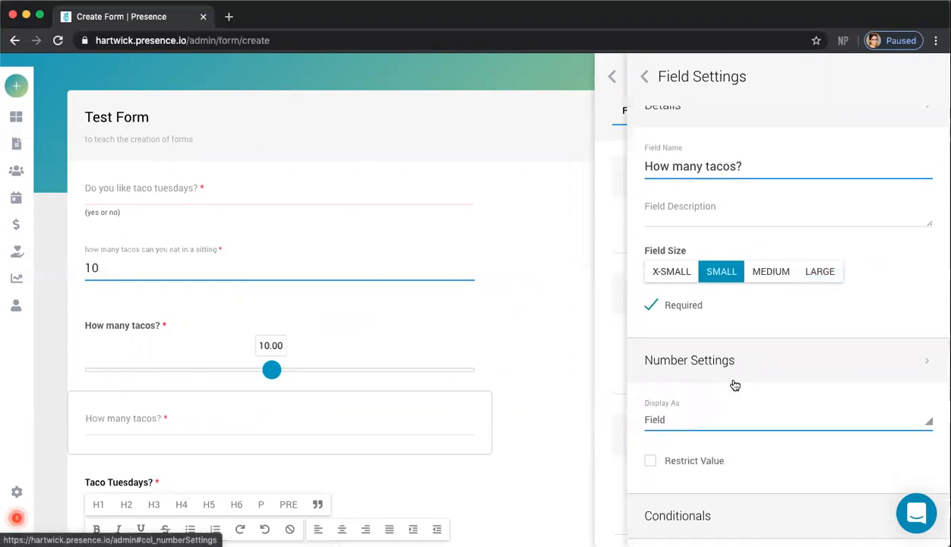
pyautogui.click(681, 422)
pyautogui.click(673, 493)
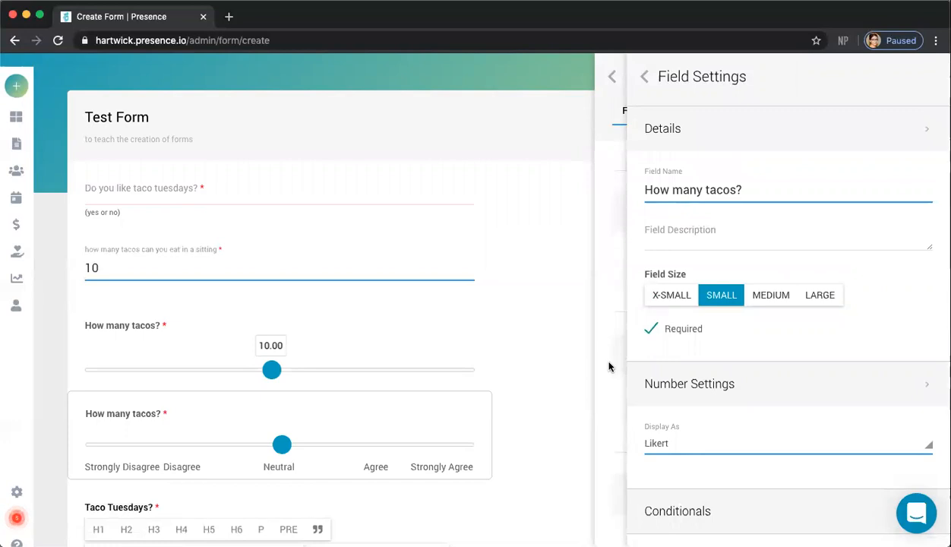
pyautogui.tripleClick(758, 187)
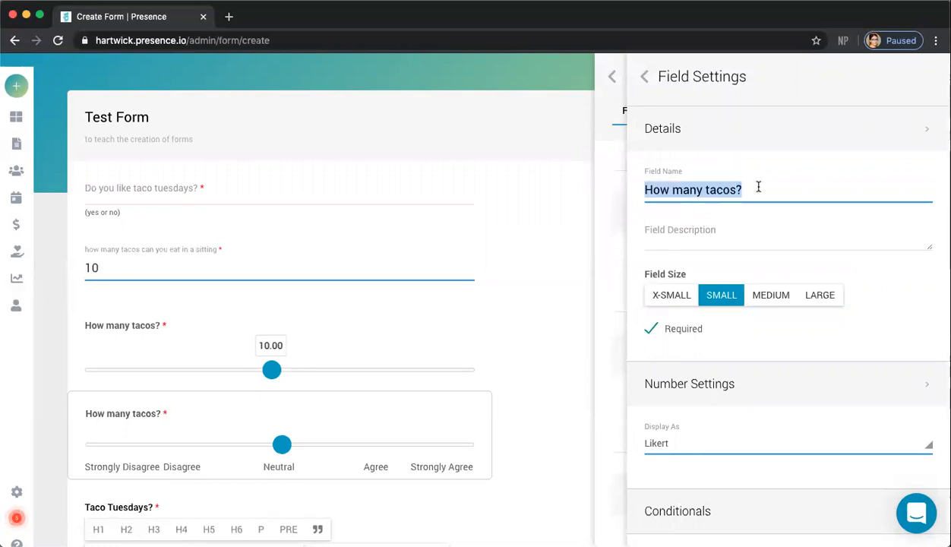
pyautogui.write('Do you like ta')
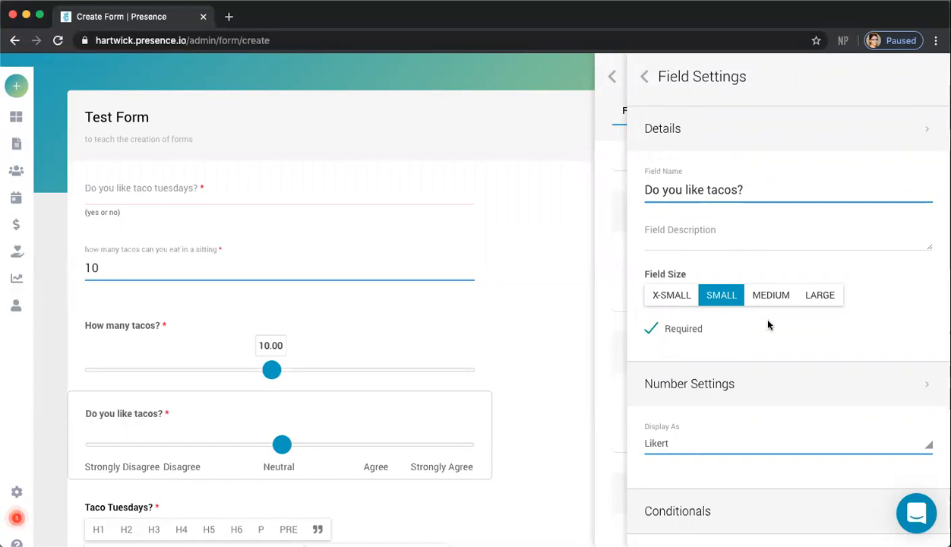
# Step: Set the "Do you like tacos?" test answer to Strongly Agree, and close the form builder
pyautogui.moveTo(279, 452); pyautogui.dragTo(449, 448)
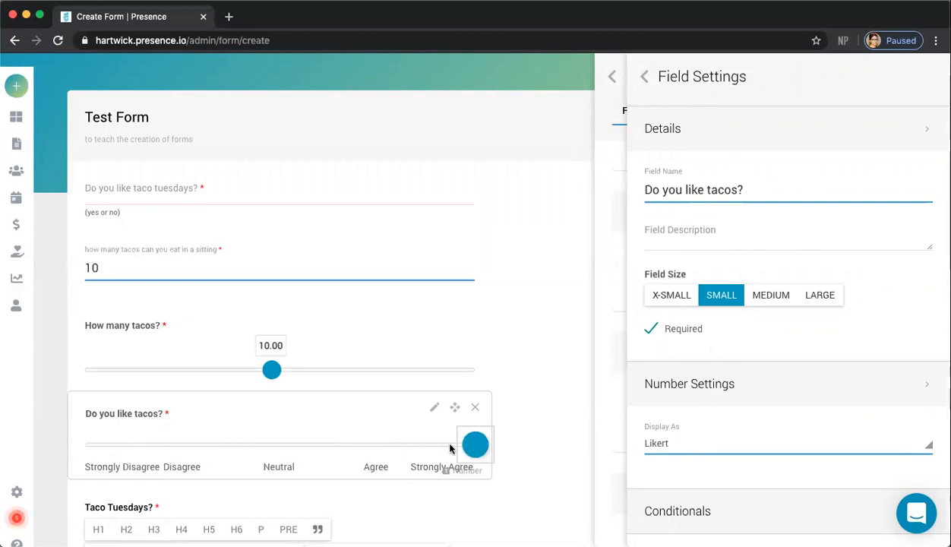
pyautogui.scroll(-3, 579, 426)
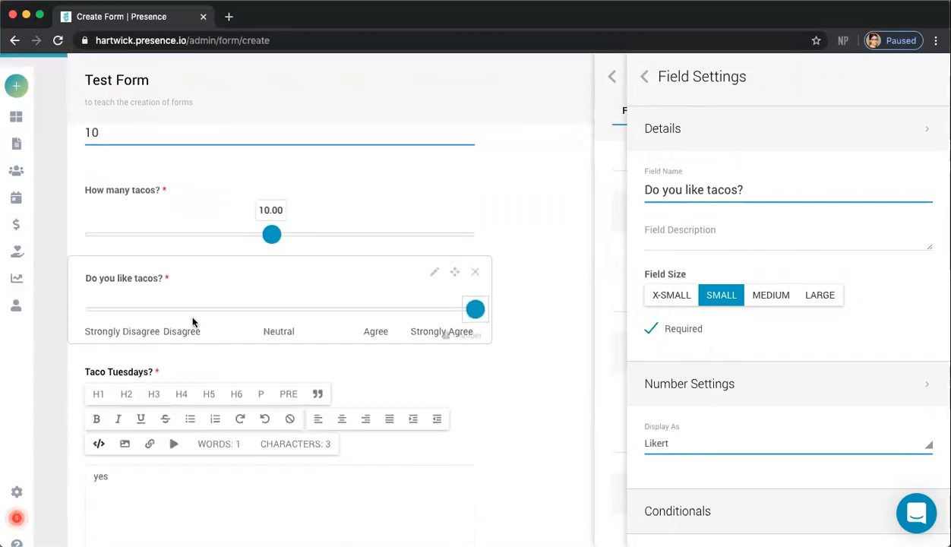
pyautogui.scroll(-1, 794, 414)
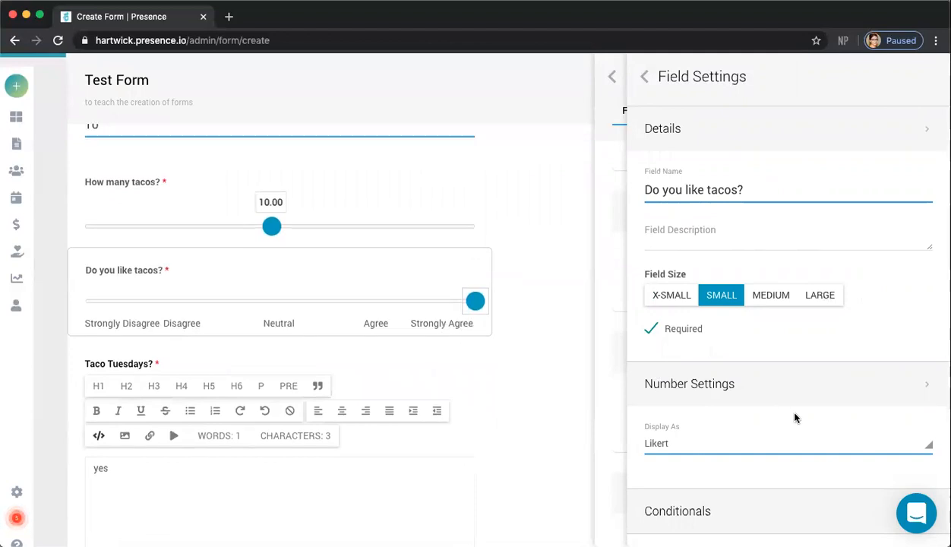
pyautogui.scroll(2, 793, 414)
pyautogui.click(646, 78)
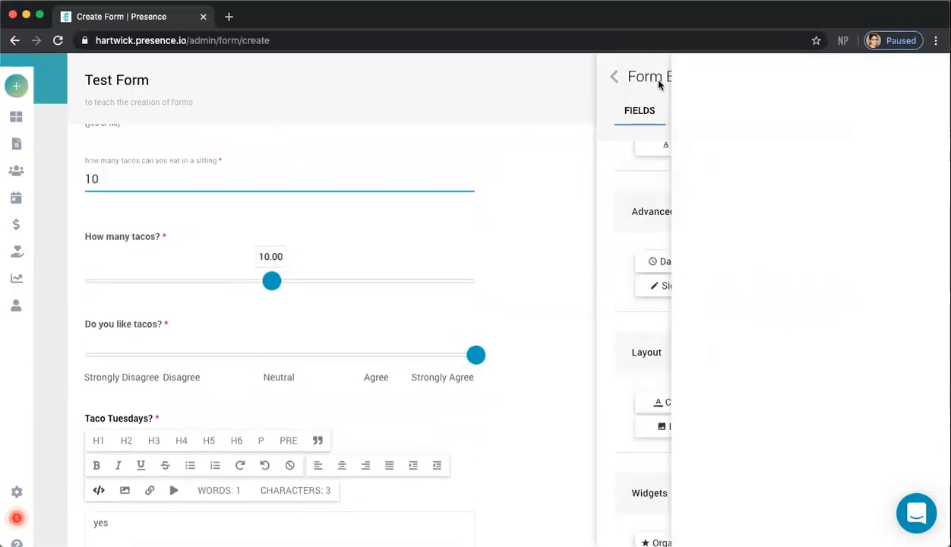
pyautogui.click(631, 79)
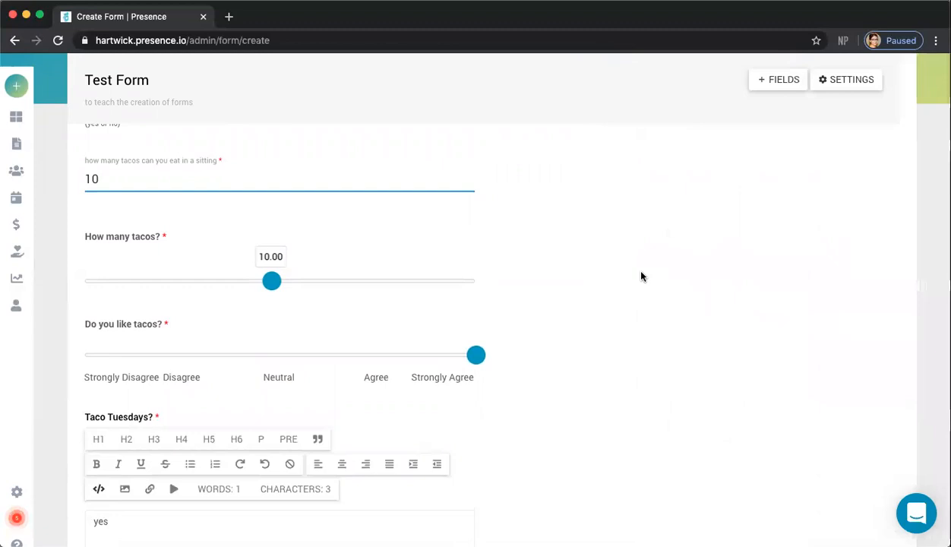
# Step: Add a small, required choice field above "how many tacos can you eat in a sitting" and name it "What kind of tacos do you like?"
pyautogui.click(779, 85)
pyautogui.moveTo(872, 146); pyautogui.dragTo(658, 148)
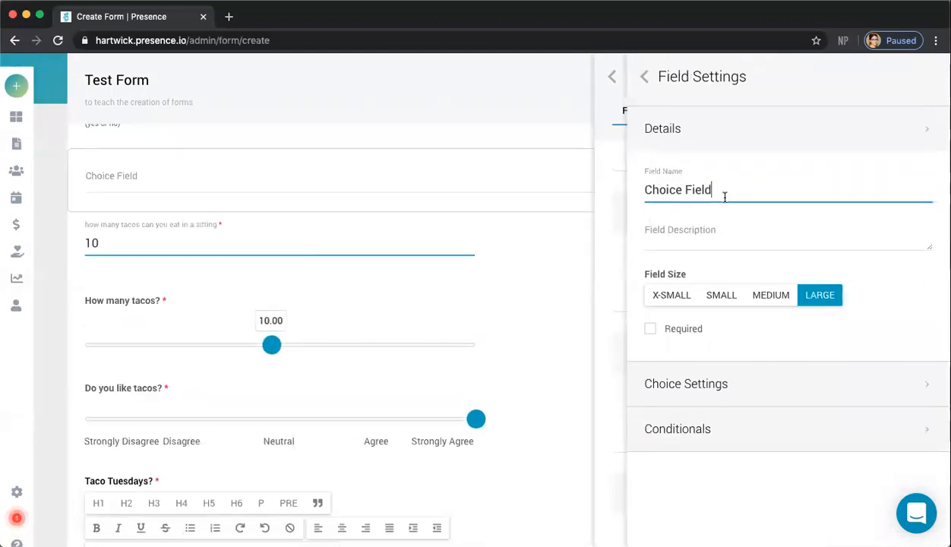
pyautogui.tripleClick(725, 197)
pyautogui.write('What kind of')
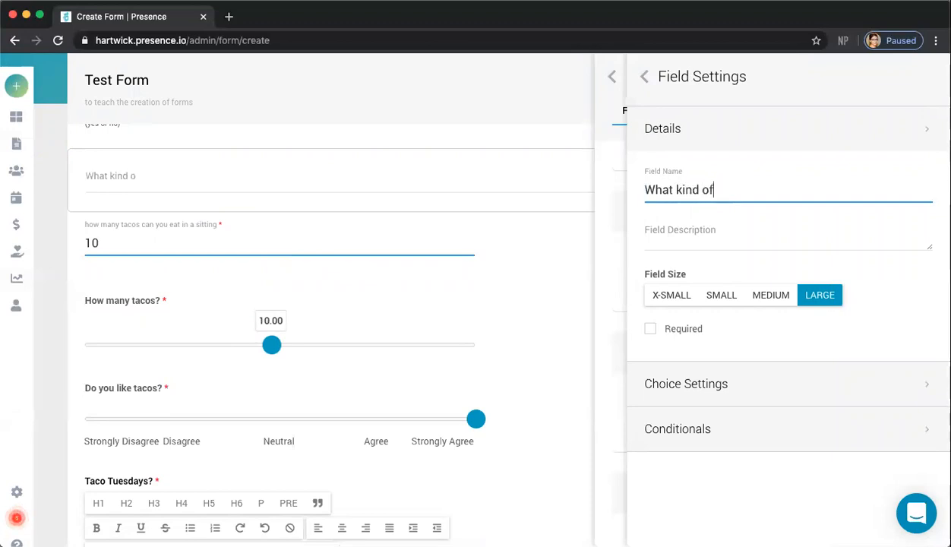
pyautogui.write(' tacos do you like?')
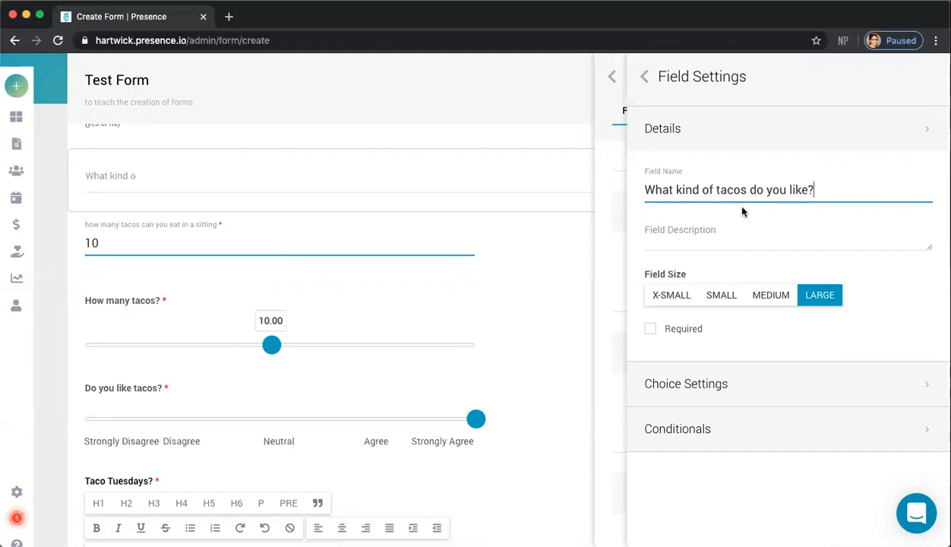
pyautogui.click(720, 297)
pyautogui.click(655, 328)
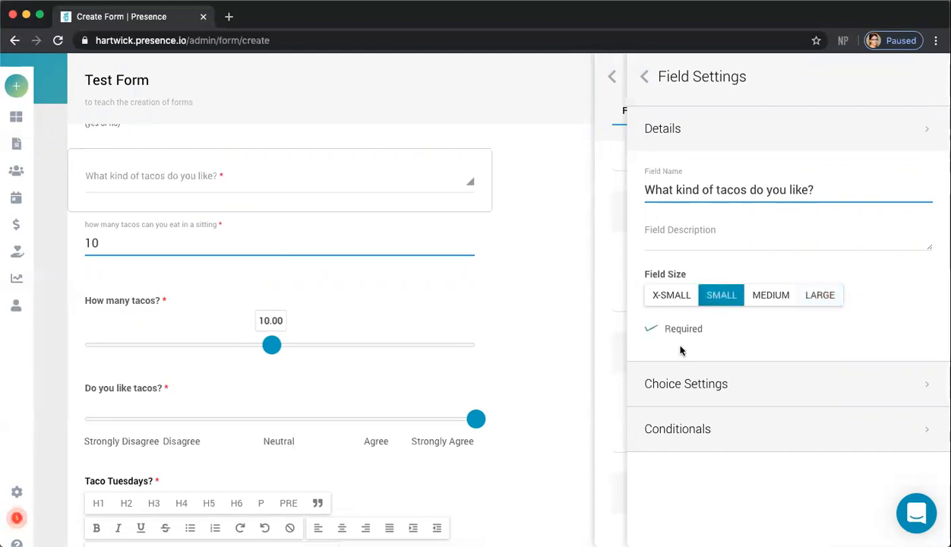
# Step: Add the options Beef, Chicken and Tofu to the "What kind of tacos do you like?" dropdown field, and close the form builder
pyautogui.click(749, 389)
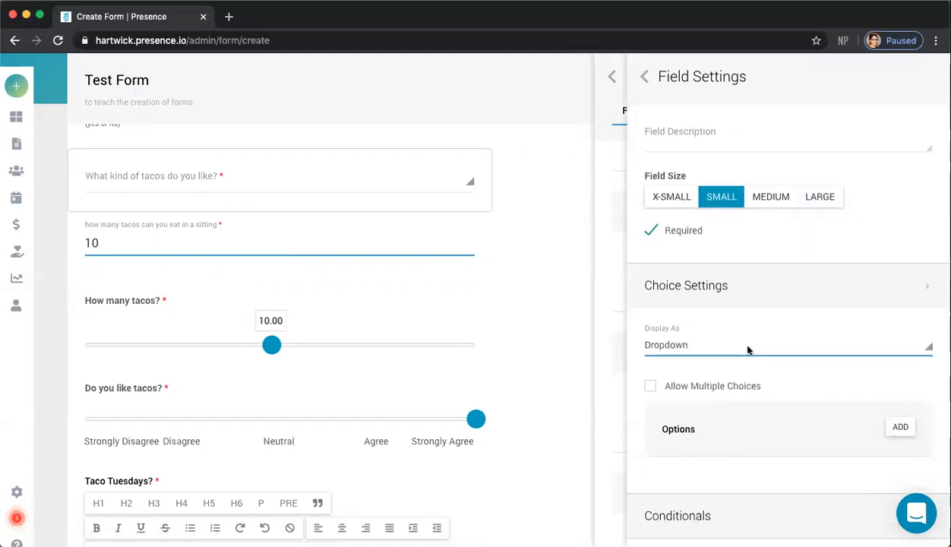
pyautogui.click(748, 349)
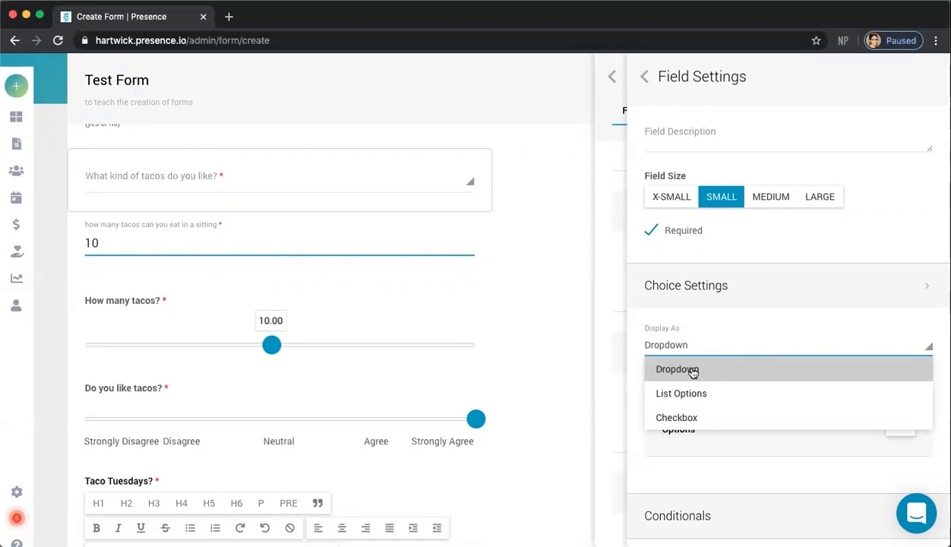
pyautogui.click(767, 443)
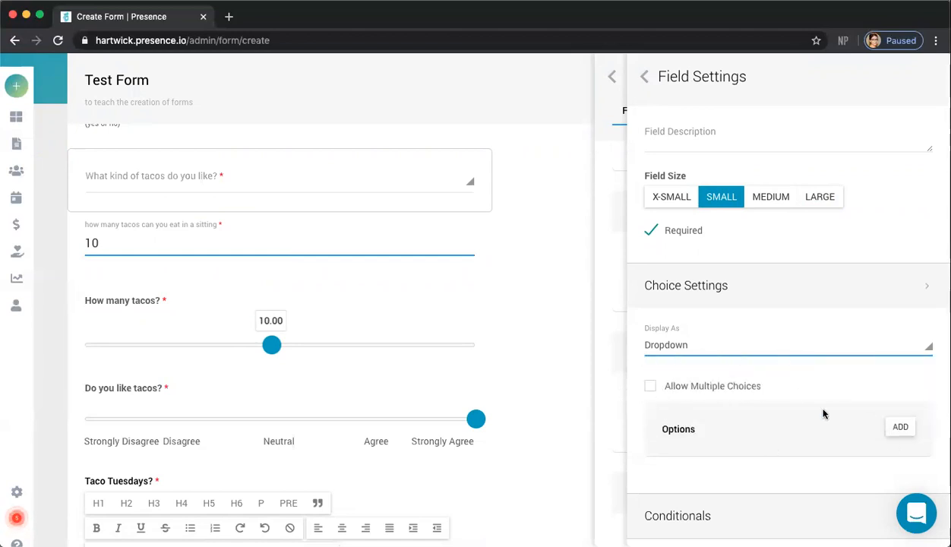
pyautogui.click(899, 427)
pyautogui.click(739, 483)
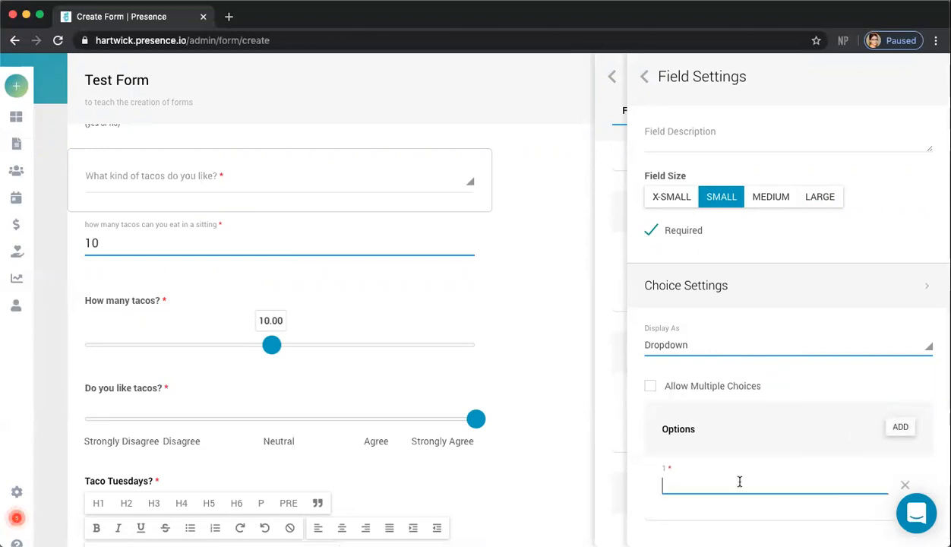
pyautogui.click(900, 428)
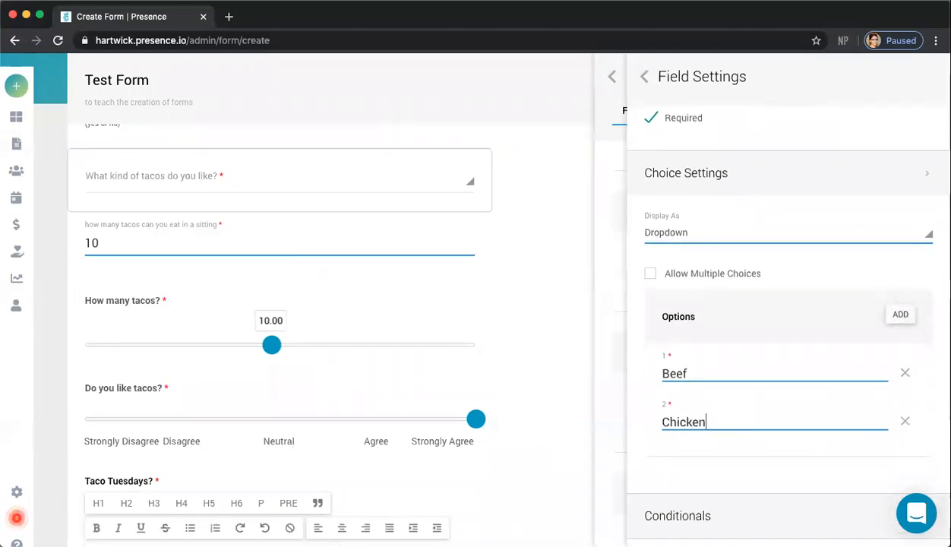
pyautogui.click(897, 313)
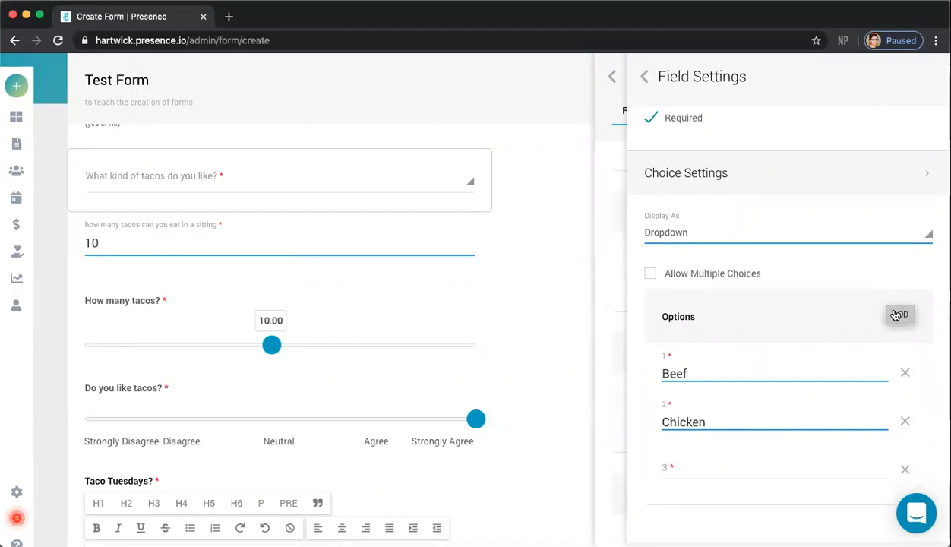
pyautogui.click(715, 461)
pyautogui.write('Tovu')
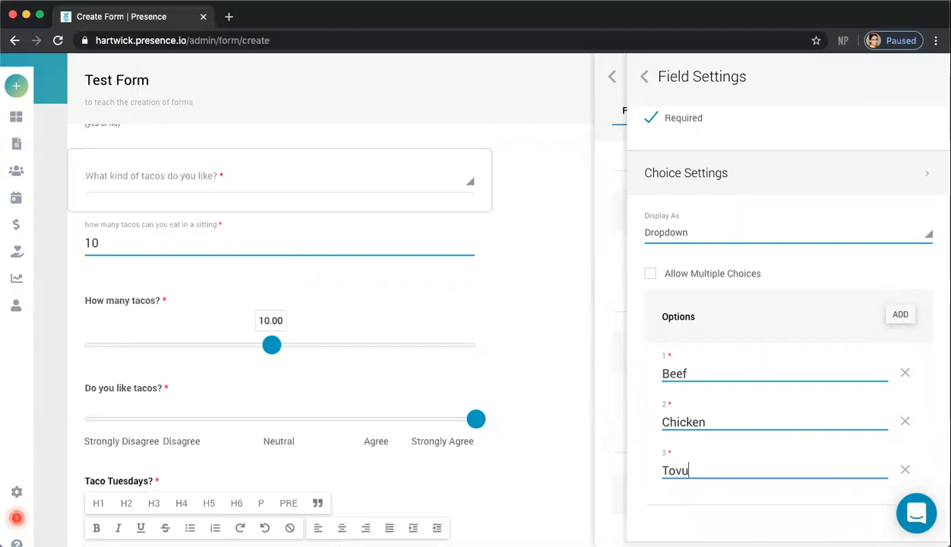
pyautogui.write('ofu')
pyautogui.click(646, 77)
pyautogui.click(643, 76)
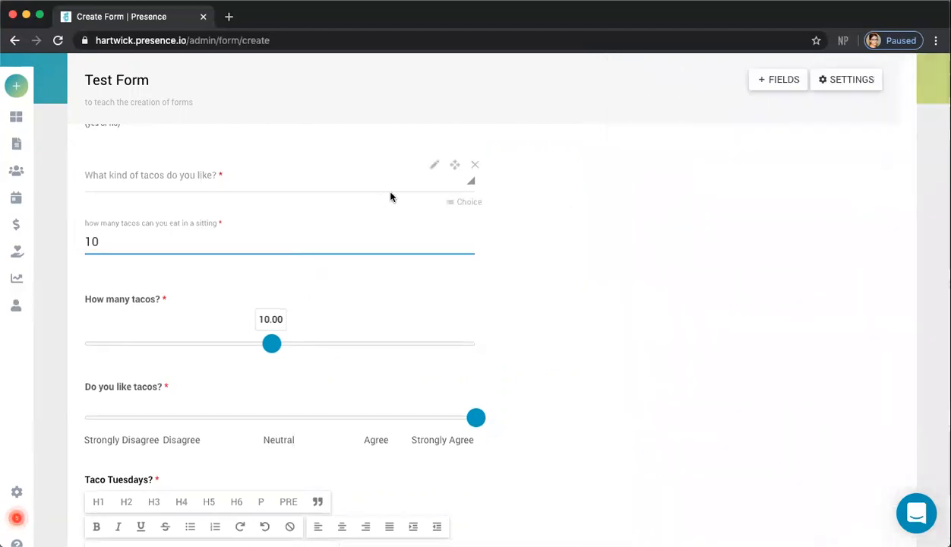
# Step: Try out the "What kind of tacos do you like?" dropdown by choosing Beef, and change the answer to Tofu
pyautogui.scroll(2, 390, 197)
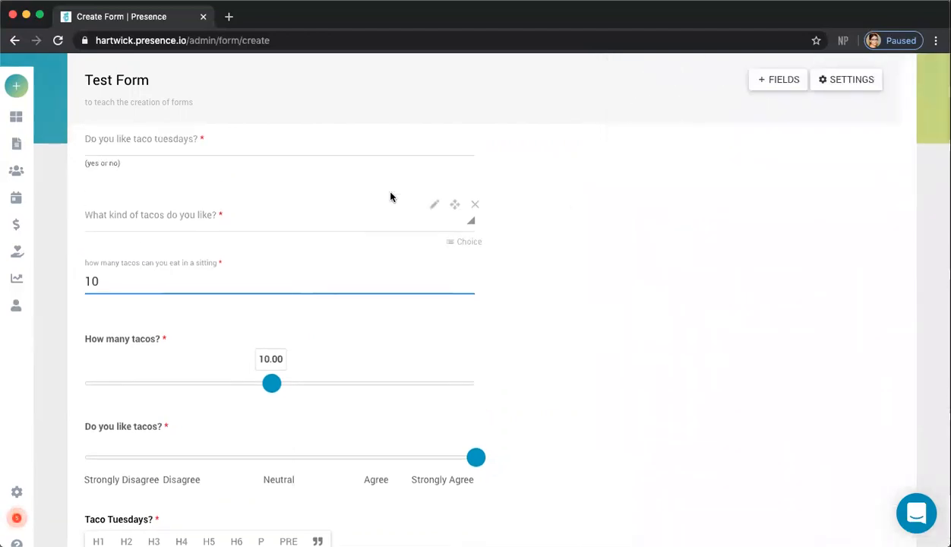
pyautogui.click(471, 233)
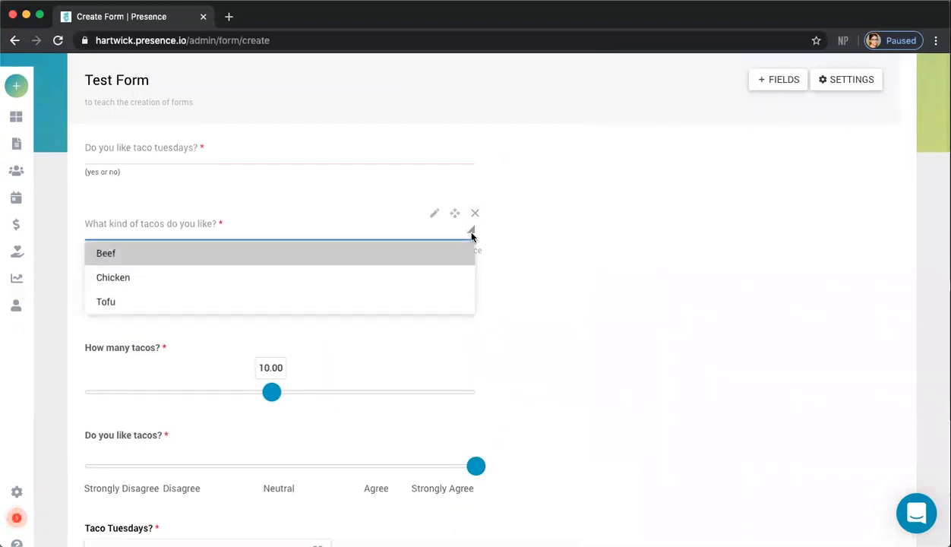
pyautogui.click(350, 255)
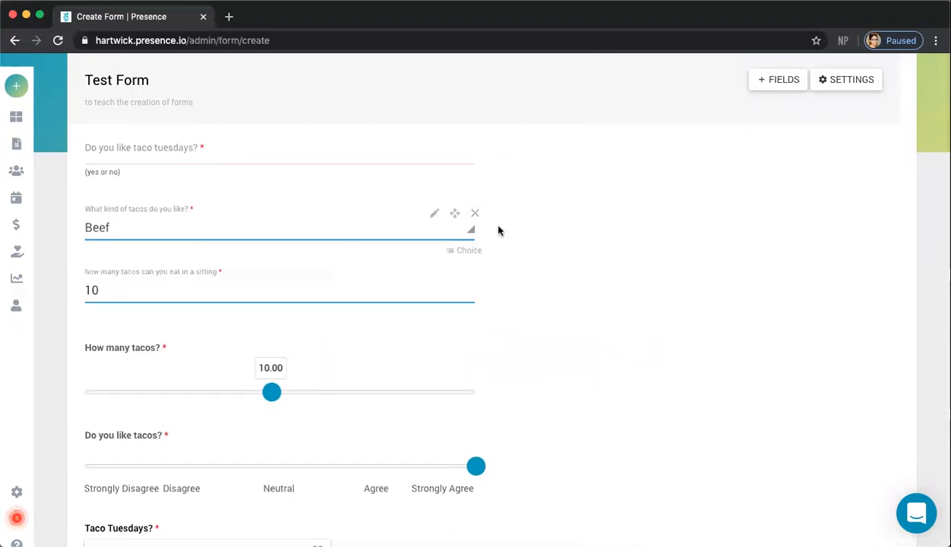
pyautogui.click(464, 233)
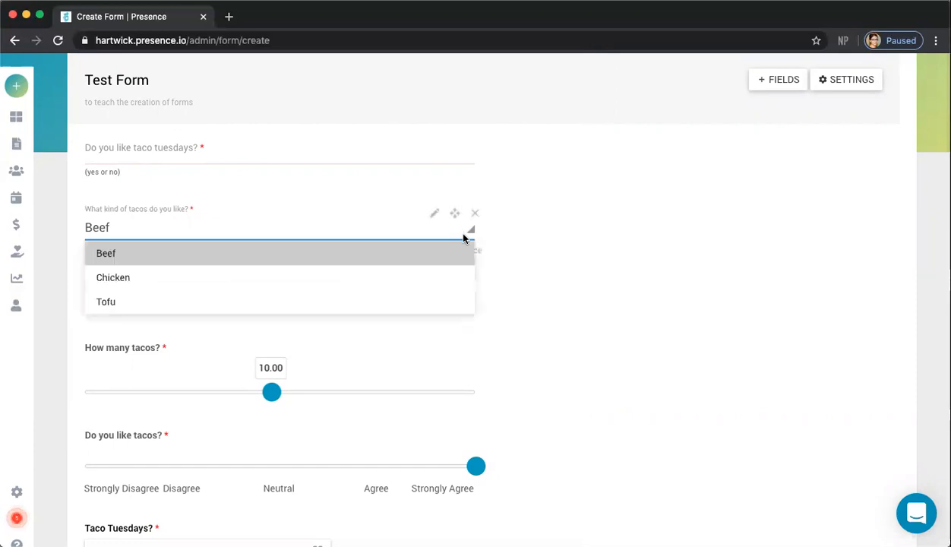
pyautogui.click(387, 303)
# Step: Add a small, required choice field above "Do you like taco tuesdays?" and name it "Tacos?"
pyautogui.scroll(2, 585, 306)
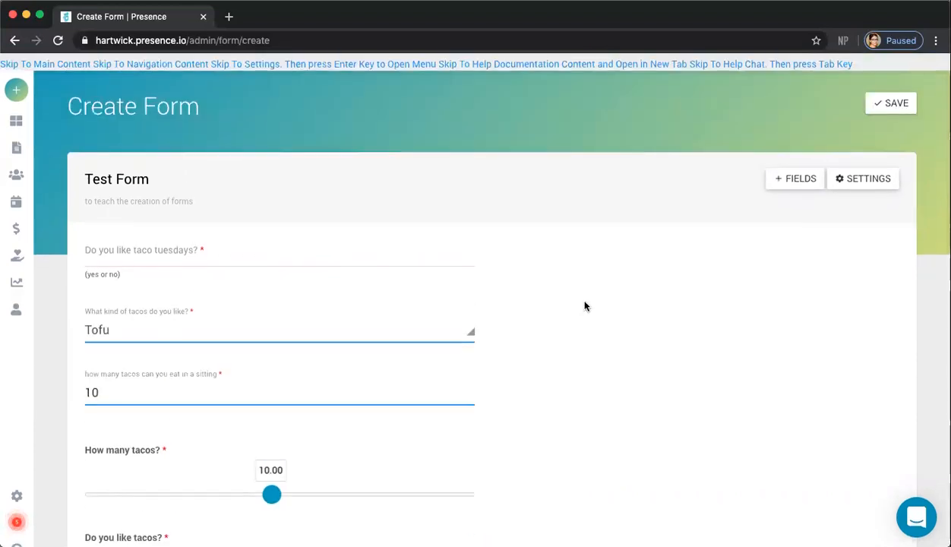
pyautogui.click(800, 178)
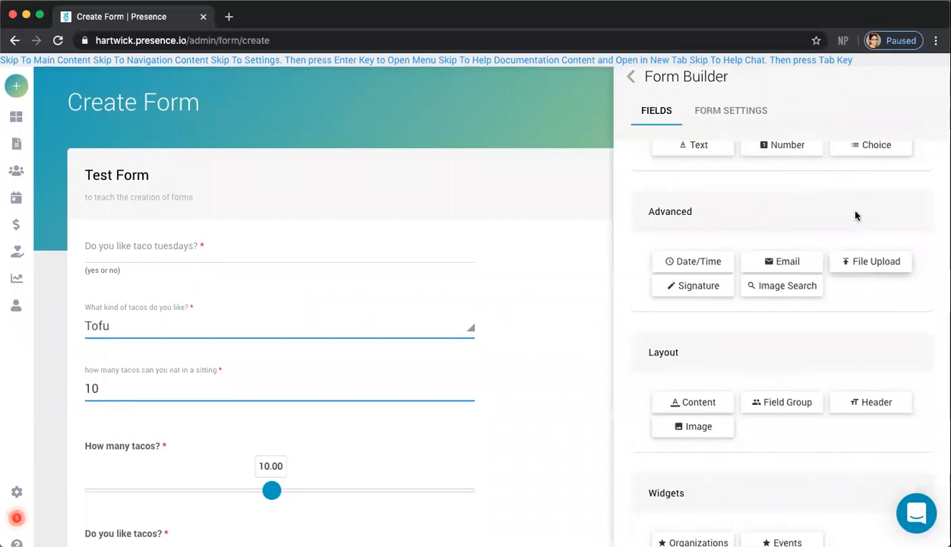
pyautogui.click(868, 150)
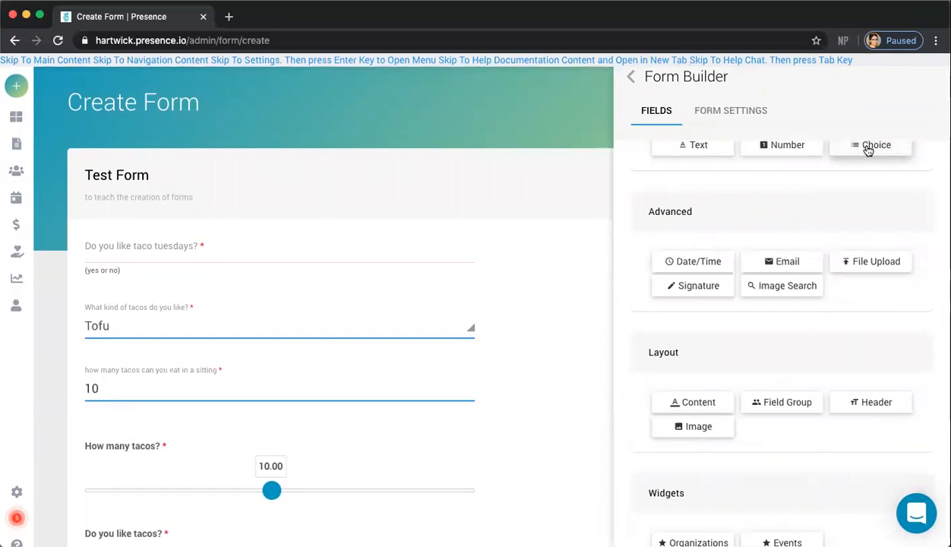
pyautogui.scroll(2, 870, 204)
pyautogui.moveTo(864, 225); pyautogui.dragTo(129, 216)
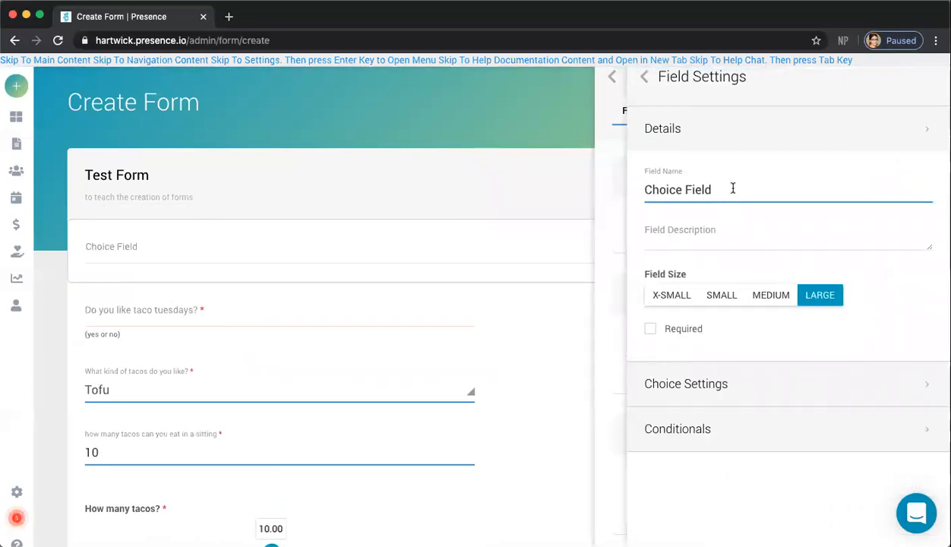
pyautogui.tripleClick(733, 185)
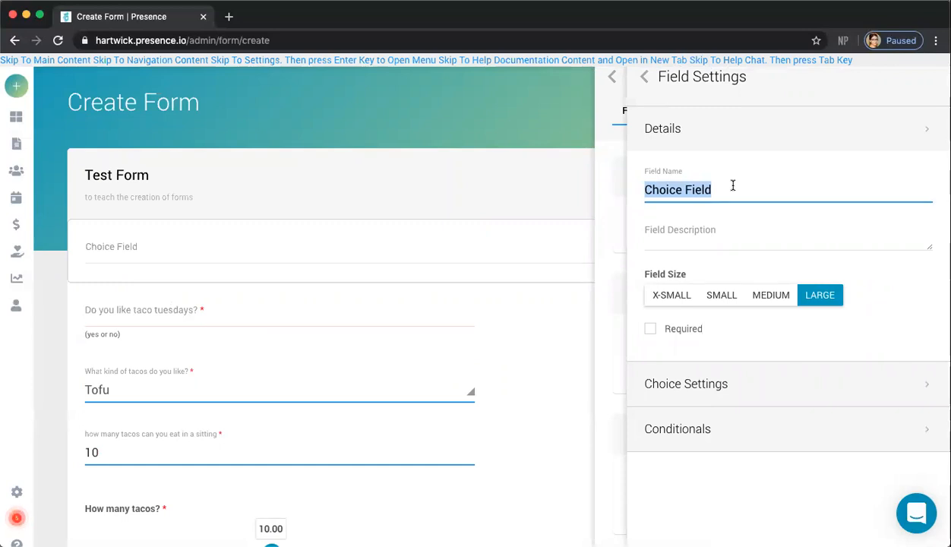
pyautogui.write('Ta')
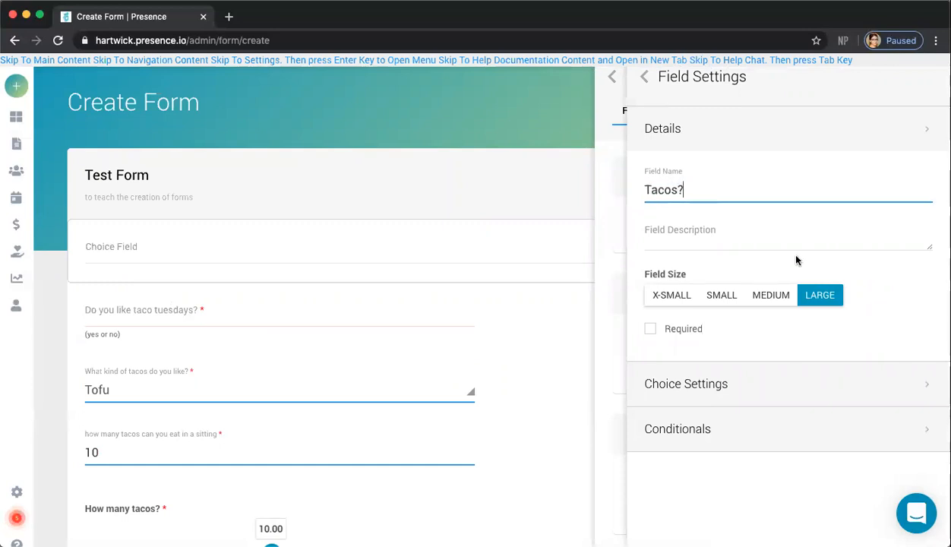
pyautogui.click(719, 299)
pyautogui.click(651, 328)
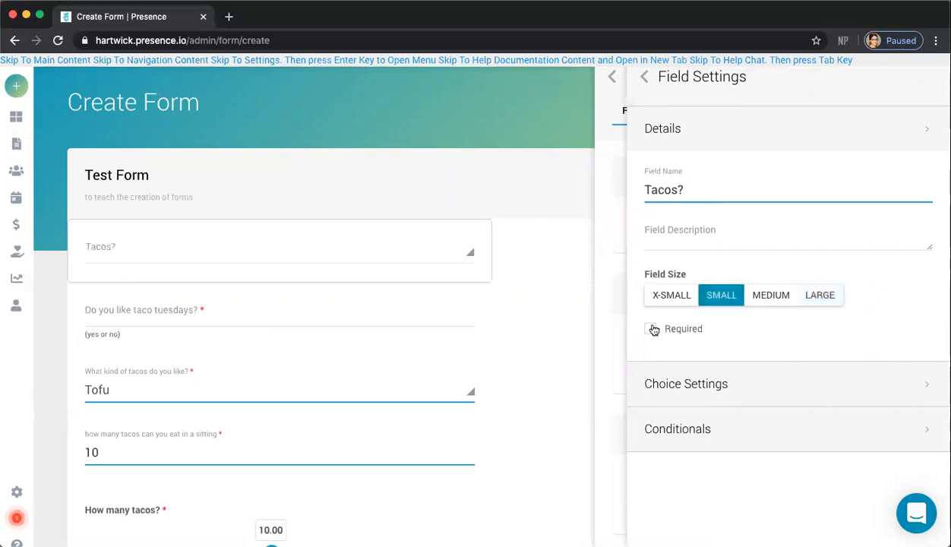
# Step: Display the "Tacos?" choice field as List Options
pyautogui.click(772, 389)
pyautogui.scroll(-1, 770, 388)
pyautogui.click(733, 359)
pyautogui.click(714, 410)
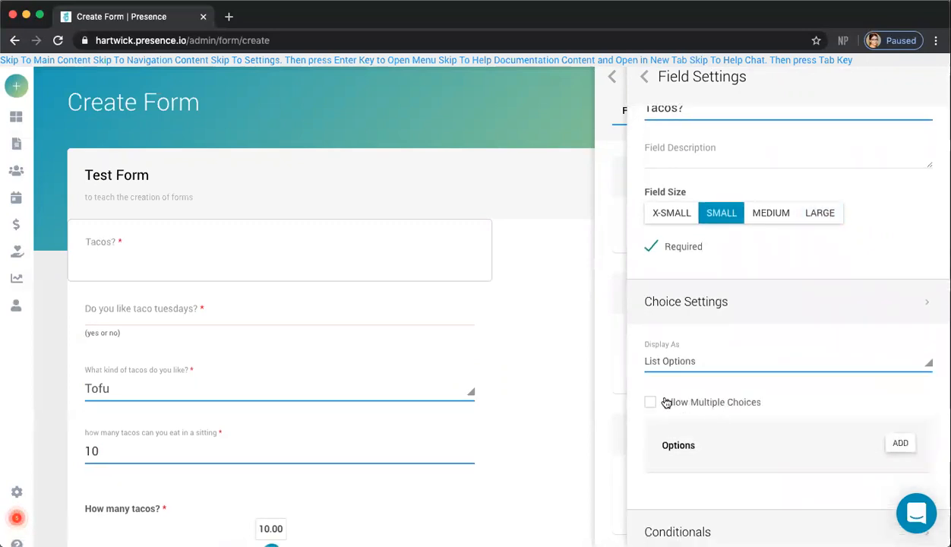
# Step: Add the options Beef, Chicken and Tofu to the "Tacos?" list field, and close the form builder
pyautogui.click(897, 444)
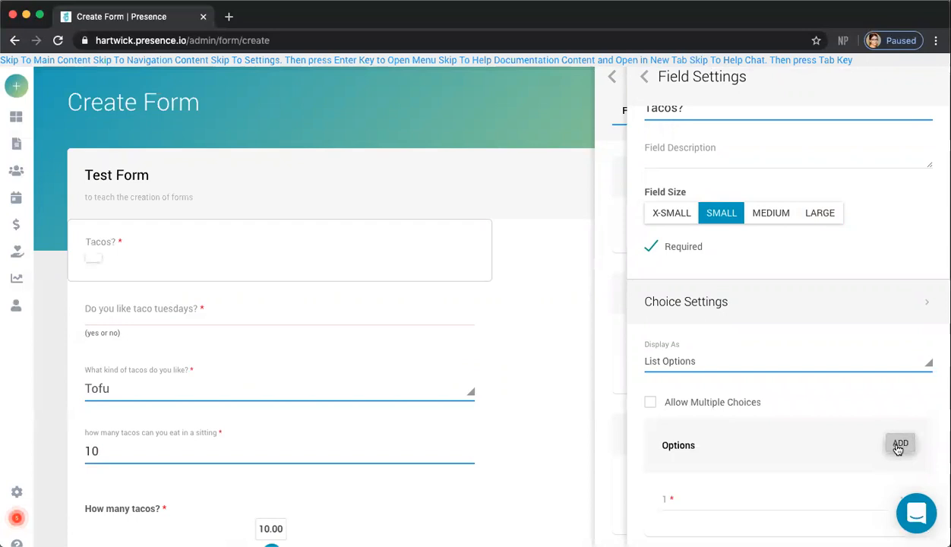
pyautogui.click(768, 501)
pyautogui.write('Beef')
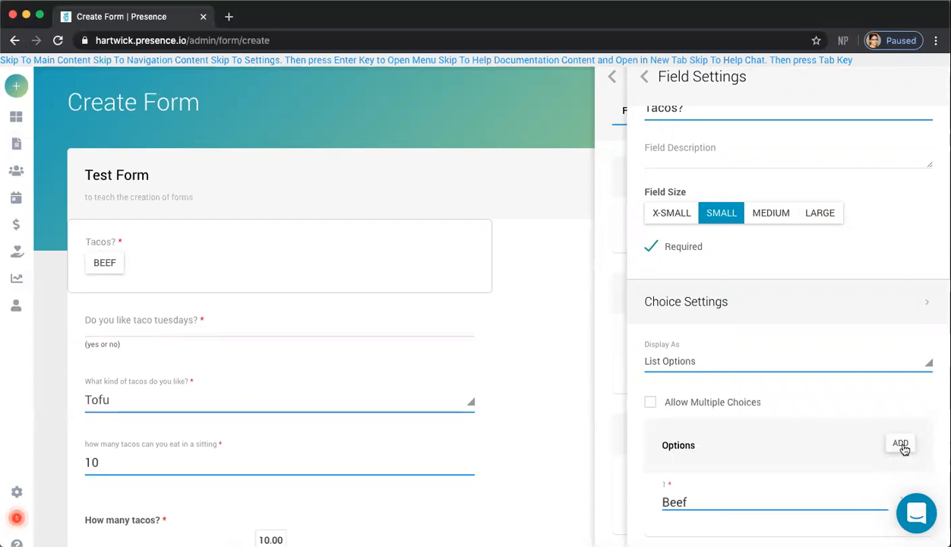
pyautogui.click(900, 445)
pyautogui.scroll(-3, 900, 449)
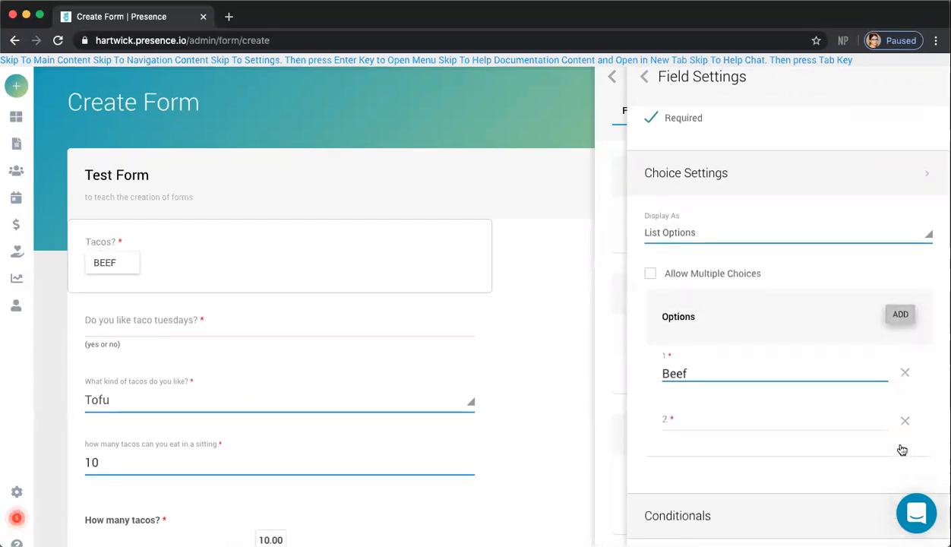
pyautogui.click(730, 417)
pyautogui.write('Cich')
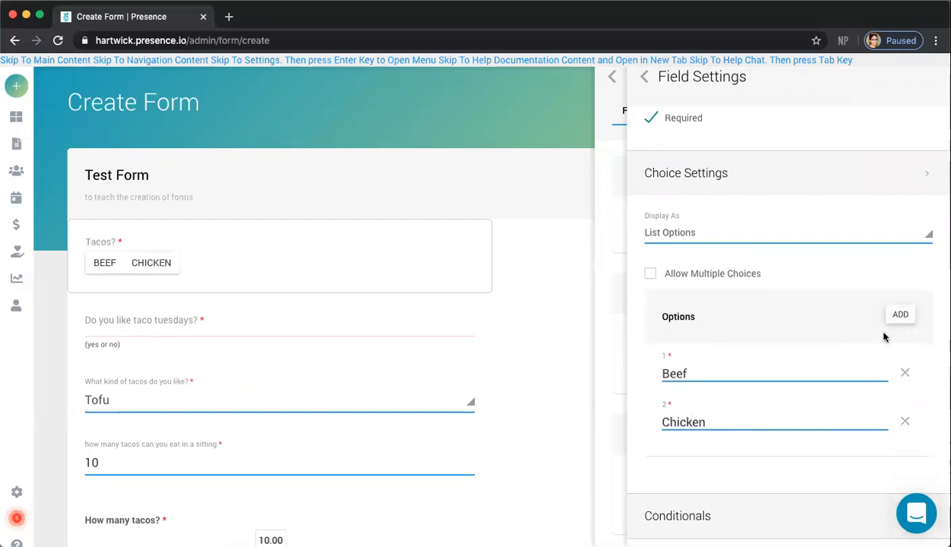
pyautogui.click(898, 315)
pyautogui.click(710, 470)
pyautogui.write('Tofu')
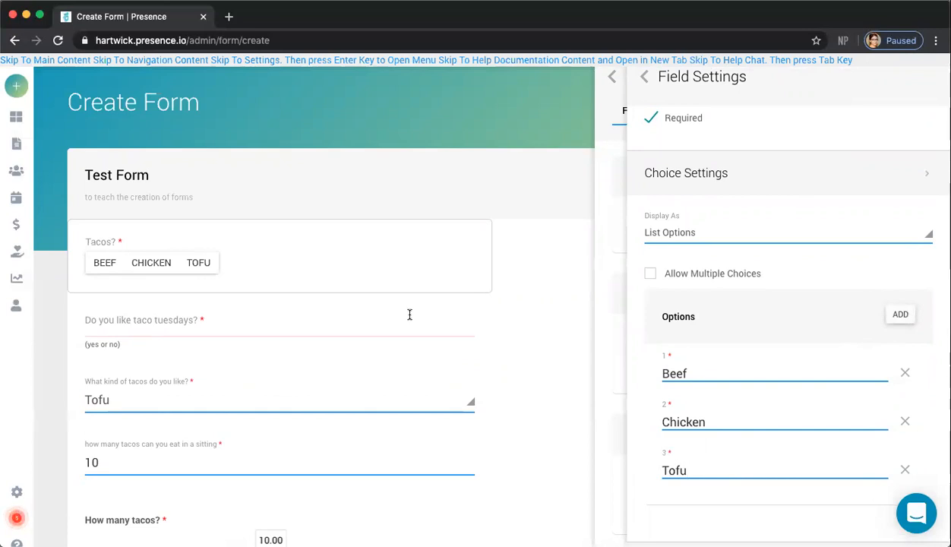
pyautogui.click(643, 77)
pyautogui.click(630, 77)
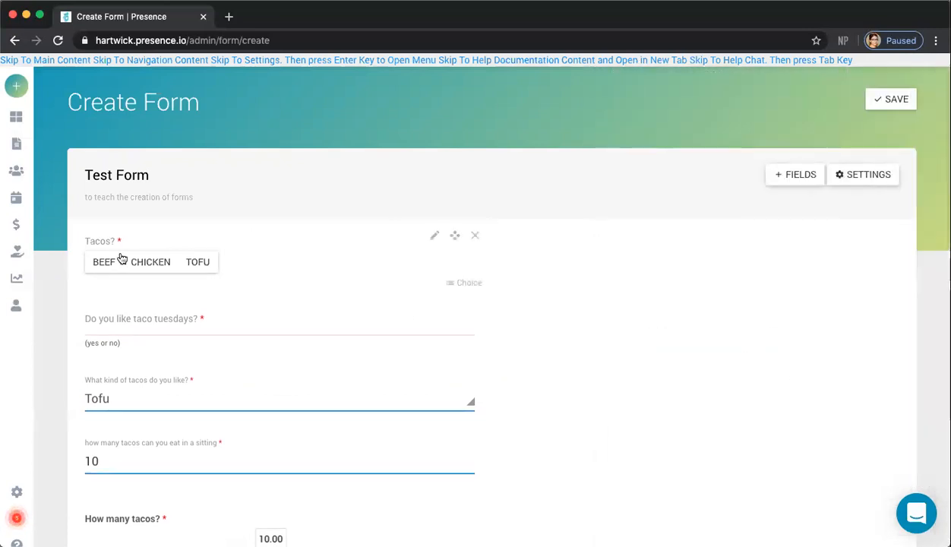
# Step: Try out each choice in the "Tacos?" list field, ending with Tofu selected
pyautogui.click(97, 266)
pyautogui.click(158, 264)
pyautogui.click(204, 267)
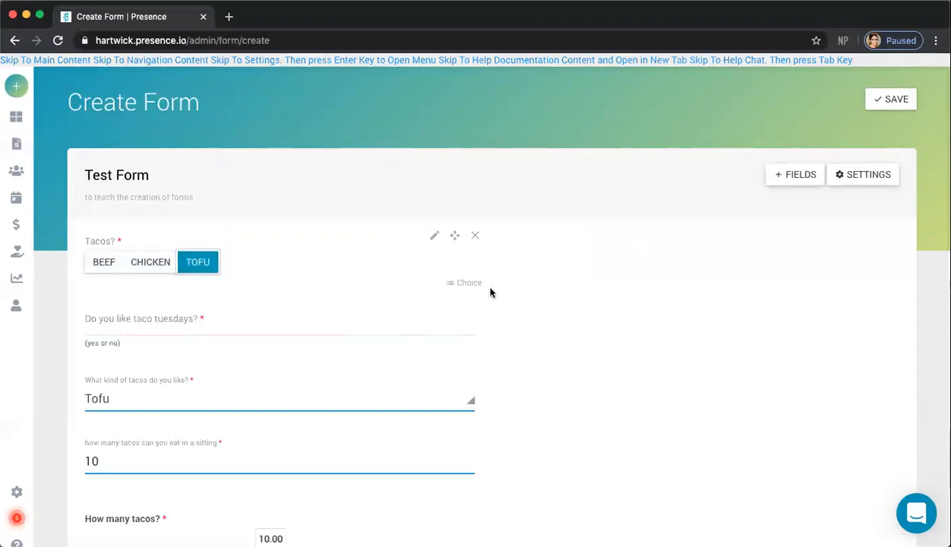
# Step: Add another small, required choice field above the existing "Tacos?" list field and name it "Tacos?" as well
pyautogui.click(797, 175)
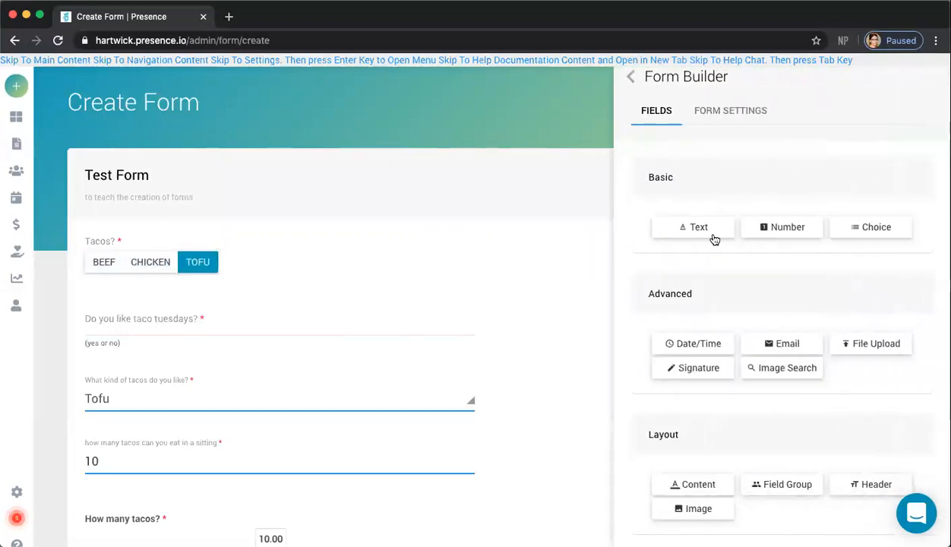
pyautogui.moveTo(877, 228); pyautogui.dragTo(155, 220)
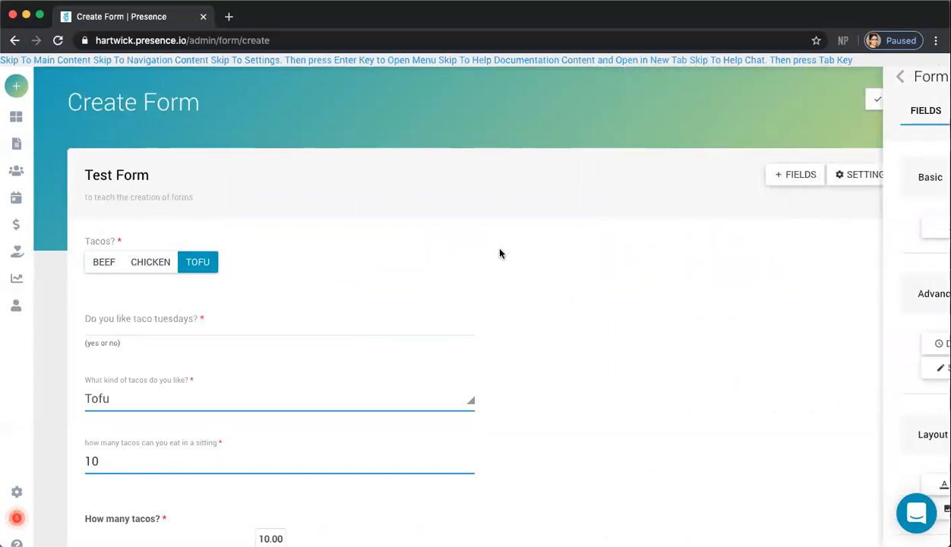
pyautogui.moveTo(828, 219); pyautogui.dragTo(121, 231)
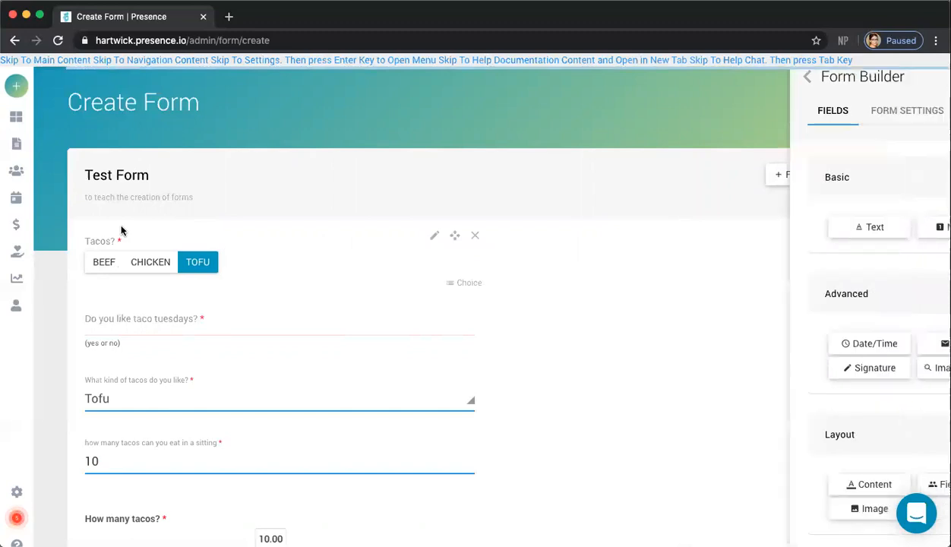
pyautogui.tripleClick(723, 180)
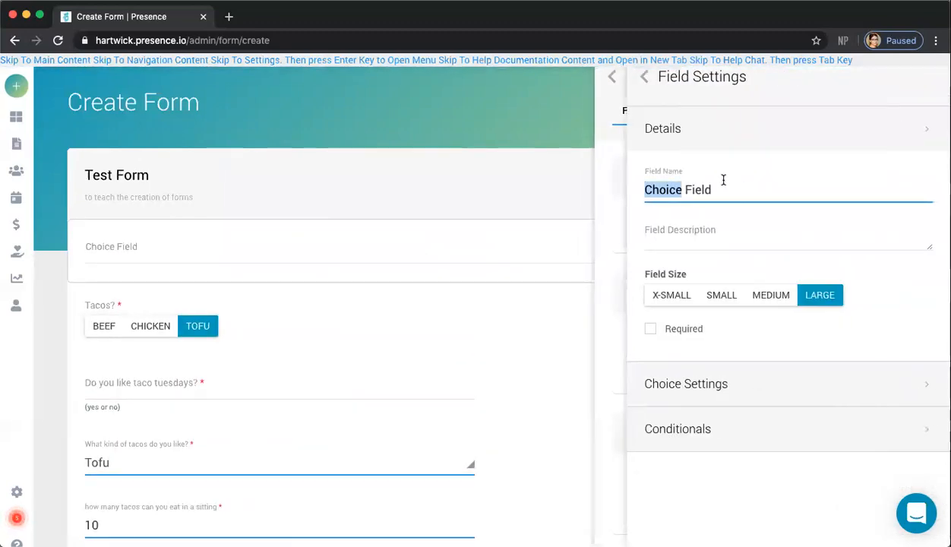
pyautogui.write('Tacos')
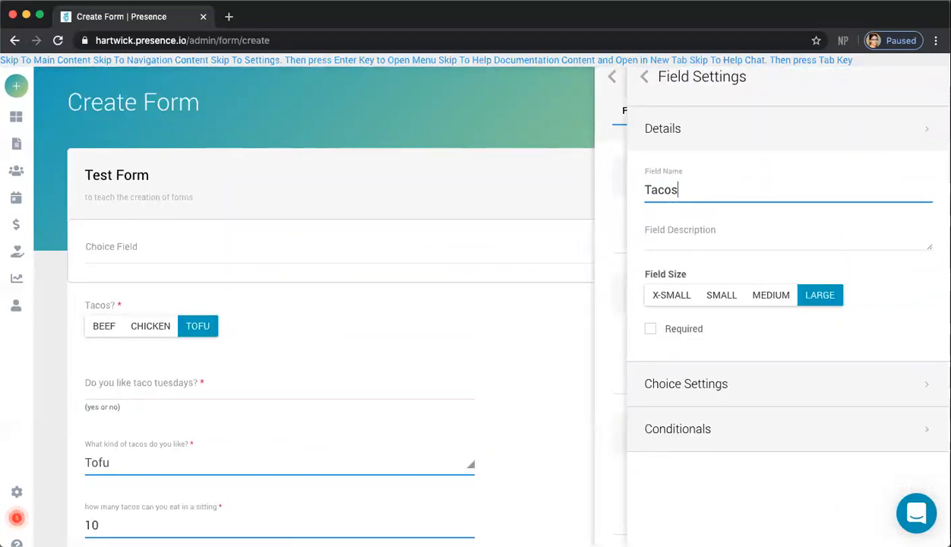
pyautogui.write('?')
pyautogui.click(722, 295)
pyautogui.click(650, 328)
# Step: Display the new required "Tacos?" choice field as Checkbox
pyautogui.click(760, 382)
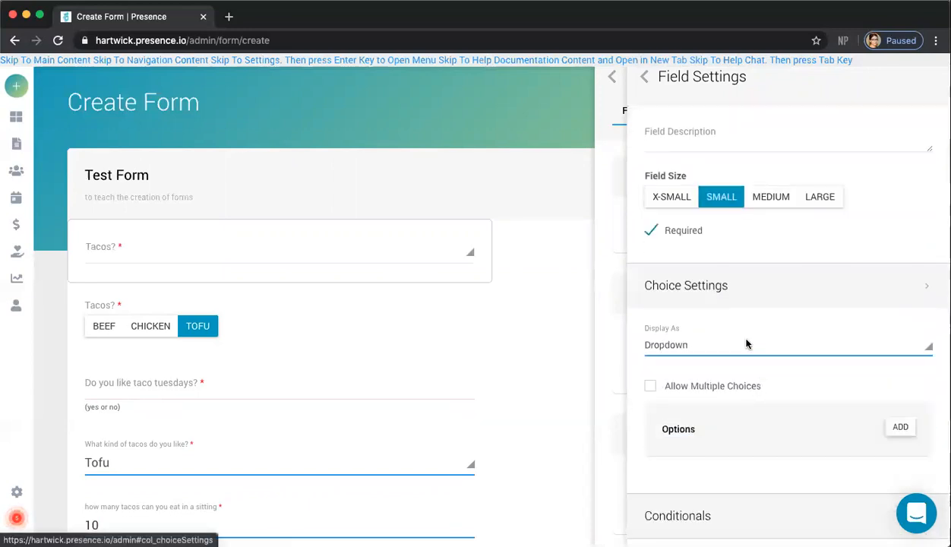
pyautogui.click(738, 350)
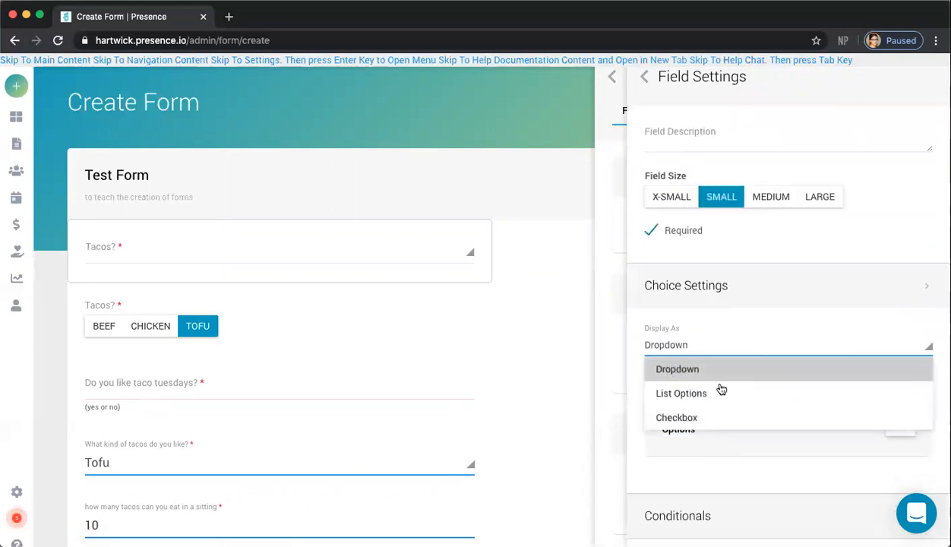
pyautogui.click(699, 419)
# Step: Add the options Beef, Chicken and Tofu to the checkbox "Tacos?" field
pyautogui.click(897, 429)
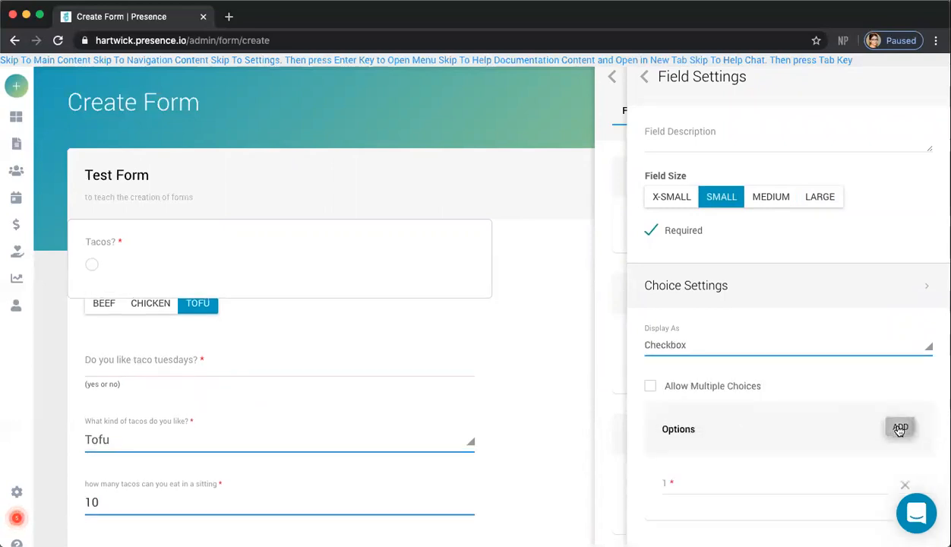
pyautogui.click(751, 423)
pyautogui.write('Beef')
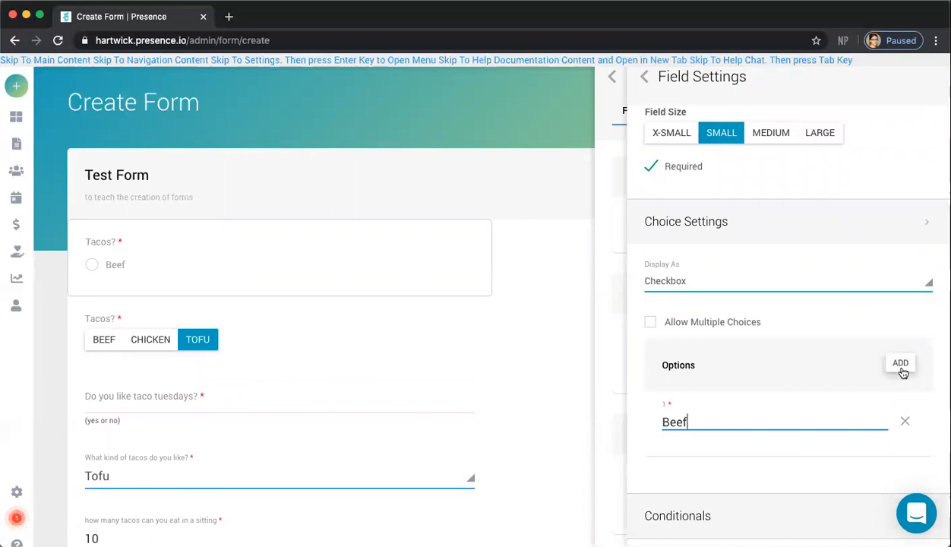
pyautogui.click(902, 371)
pyautogui.click(689, 459)
pyautogui.write('Chic')
pyautogui.press('BackSpace')
pyautogui.press('BackSpace')
pyautogui.write('hicken')
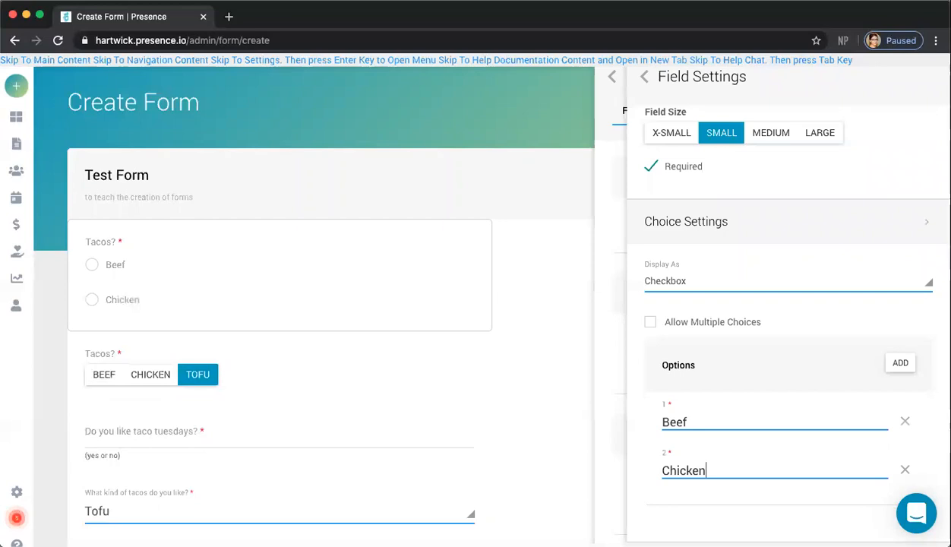
pyautogui.click(900, 364)
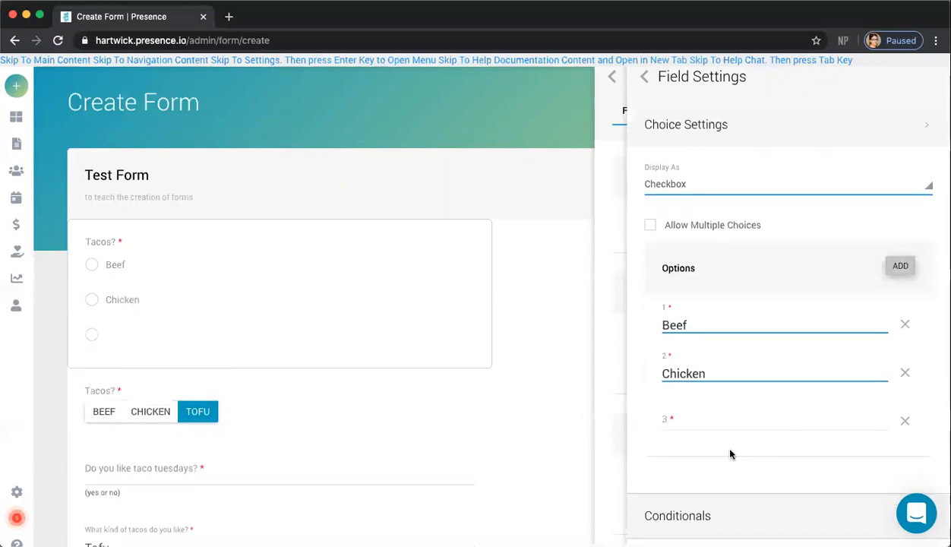
pyautogui.click(711, 419)
pyautogui.write('Tofu')
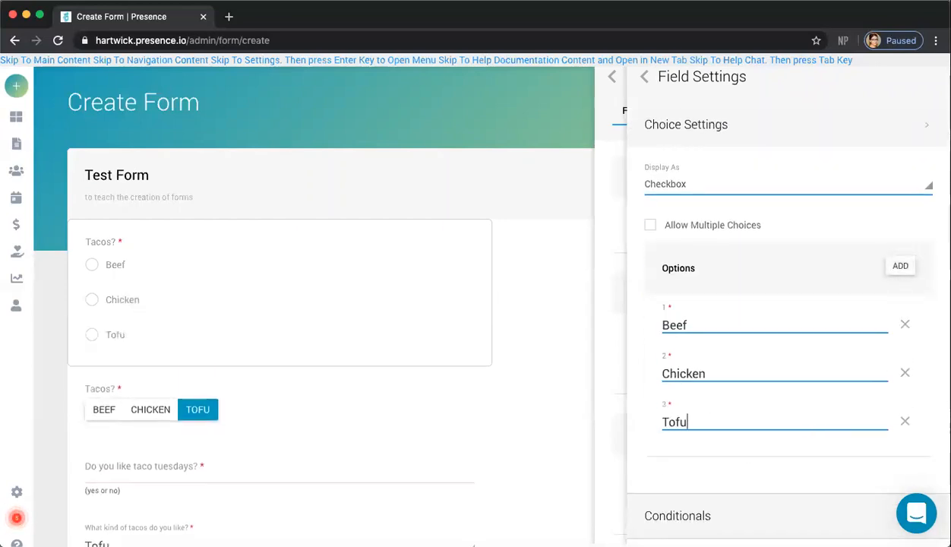
# Step: Try out the choices in the checkbox "Tacos?" field, ending with Chicken selected, and close the form builder
pyautogui.click(93, 264)
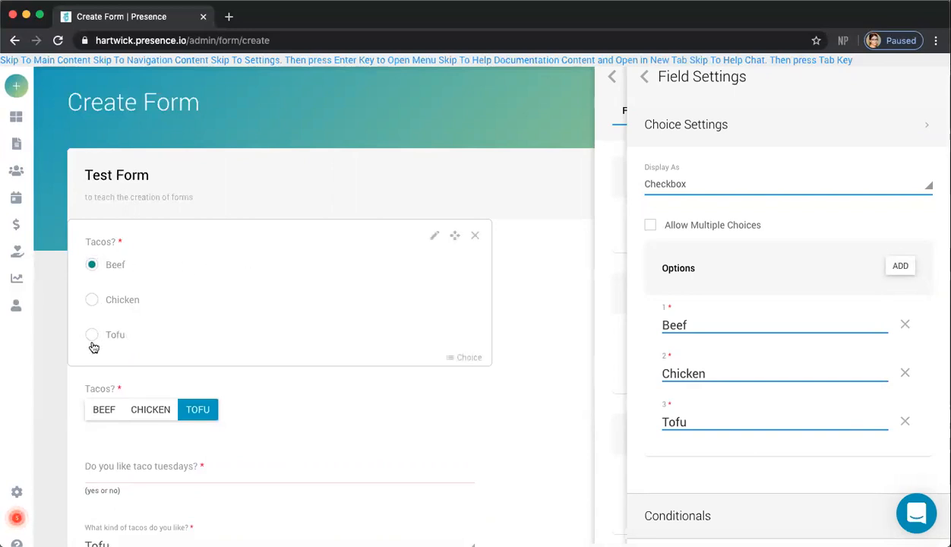
pyautogui.click(92, 335)
pyautogui.click(92, 300)
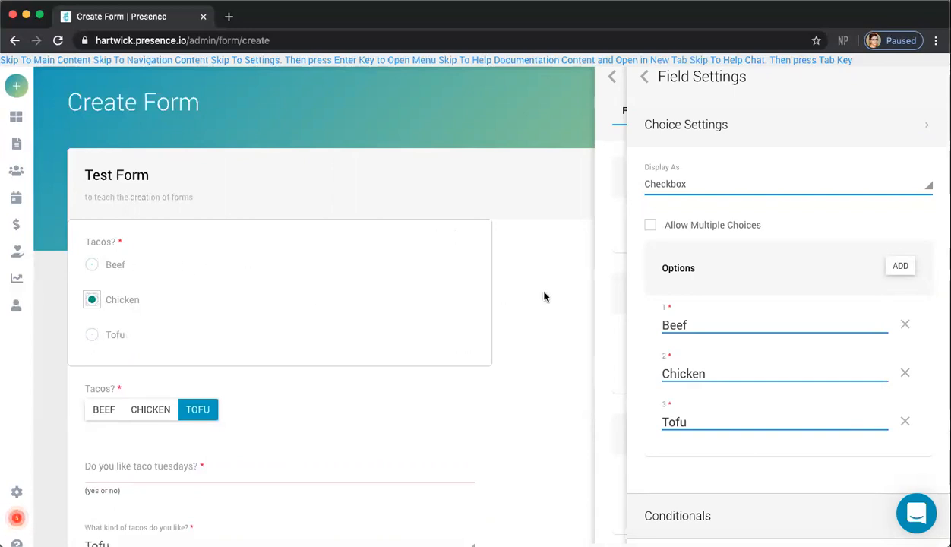
pyautogui.click(647, 79)
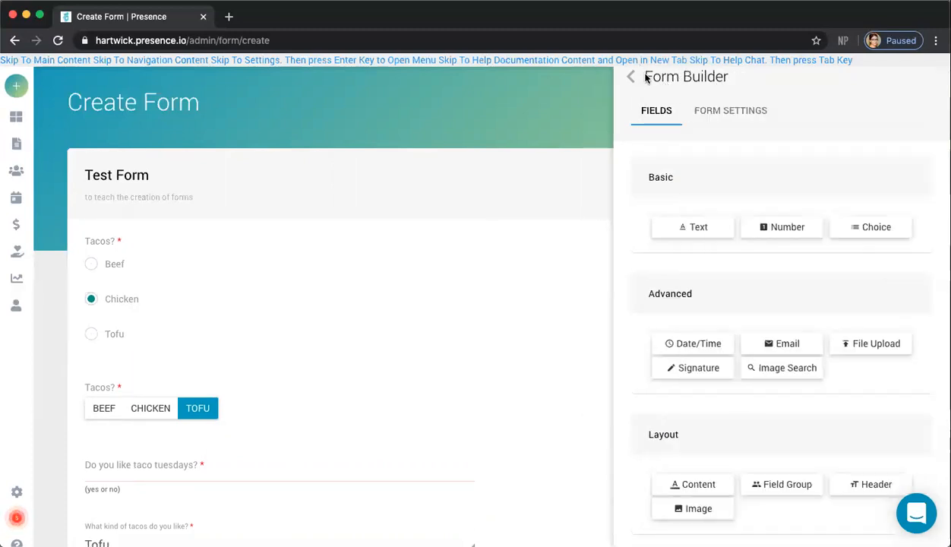
pyautogui.click(633, 78)
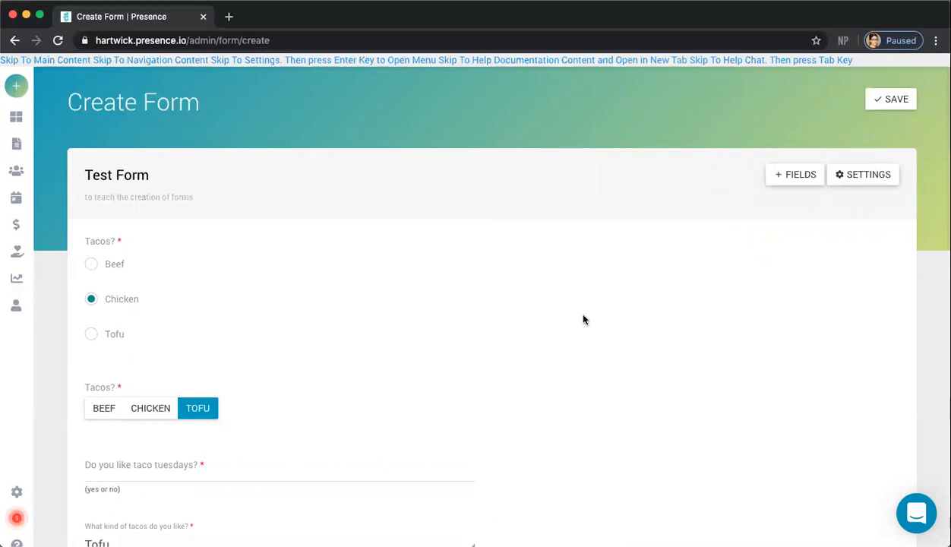
# Step: Reorder the fields so the checkbox "Tacos?" field follows the list "Tacos?" field and "Do you like taco tuesdays?"
pyautogui.scroll(-8, 472, 329)
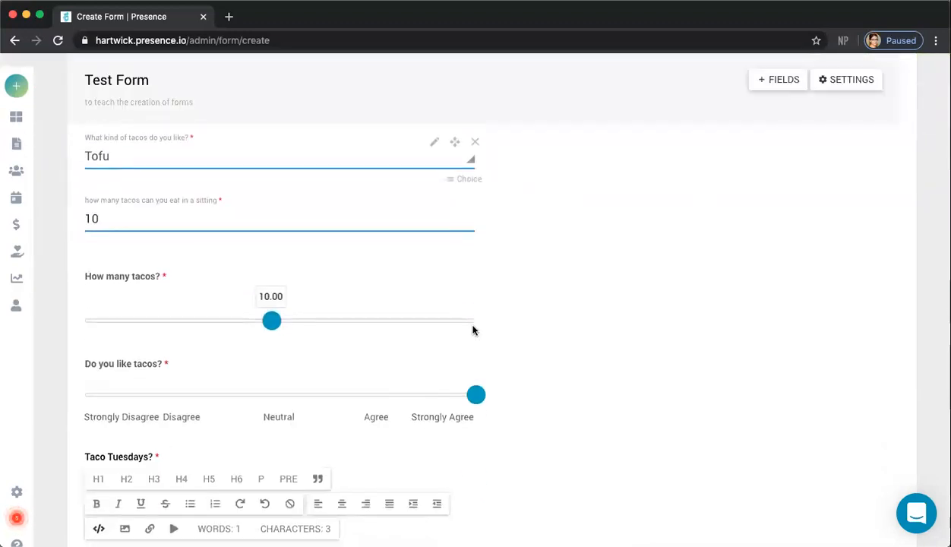
pyautogui.scroll(-2, 472, 330)
pyautogui.scroll(3, 472, 330)
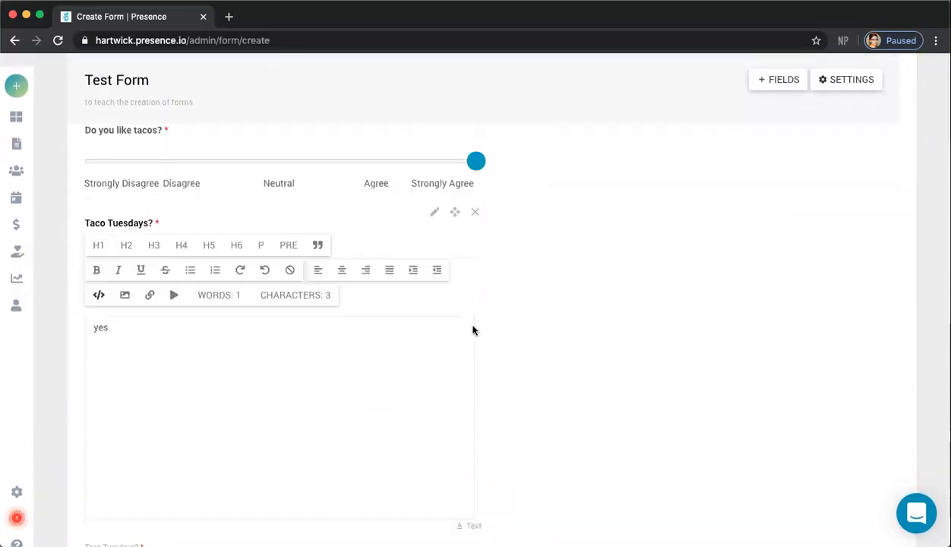
pyautogui.scroll(10, 471, 330)
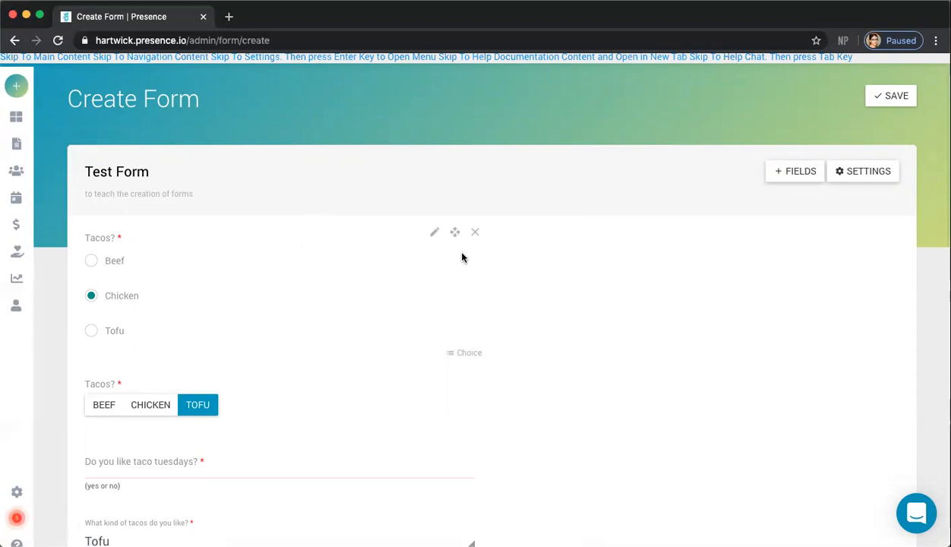
pyautogui.moveTo(455, 233); pyautogui.dragTo(484, 437)
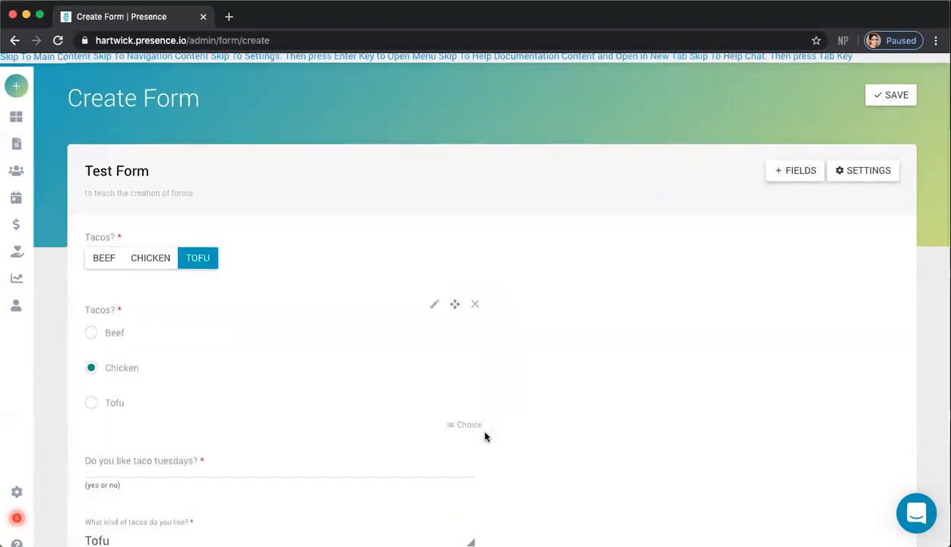
pyautogui.scroll(-3, 484, 437)
pyautogui.moveTo(454, 276); pyautogui.dragTo(456, 146)
pyautogui.scroll(1, 594, 213)
# Step: Review the reordered fields and save Test Form
pyautogui.scroll(-5, 595, 214)
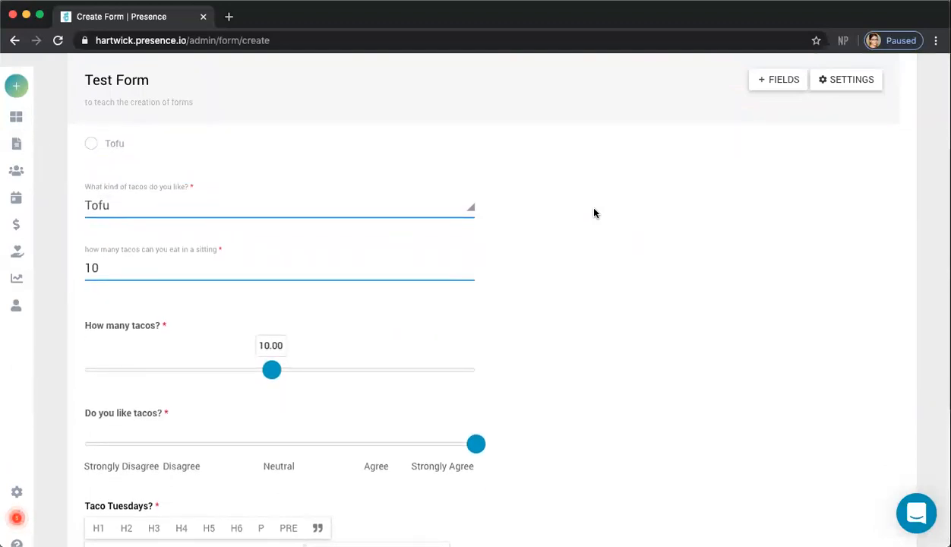
pyautogui.scroll(-3, 595, 213)
pyautogui.scroll(-2, 595, 214)
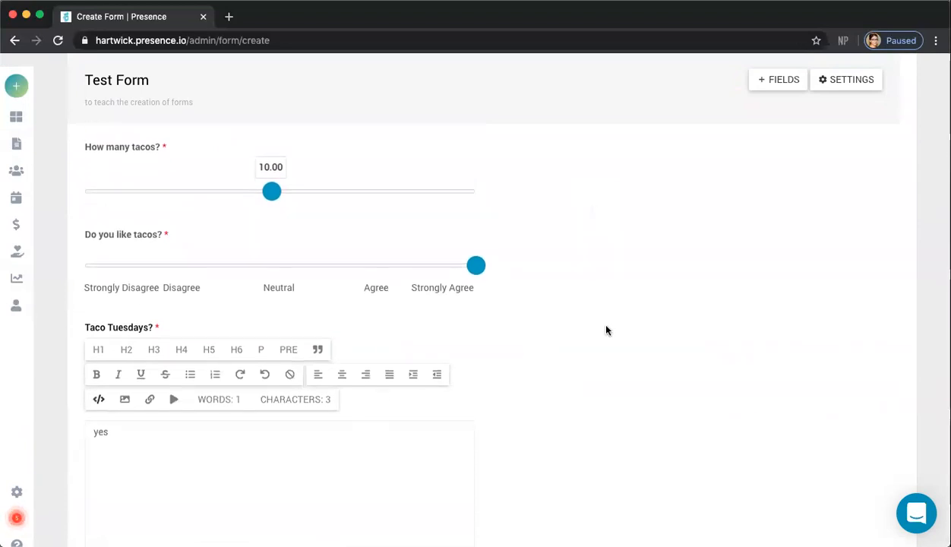
pyautogui.scroll(10, 606, 329)
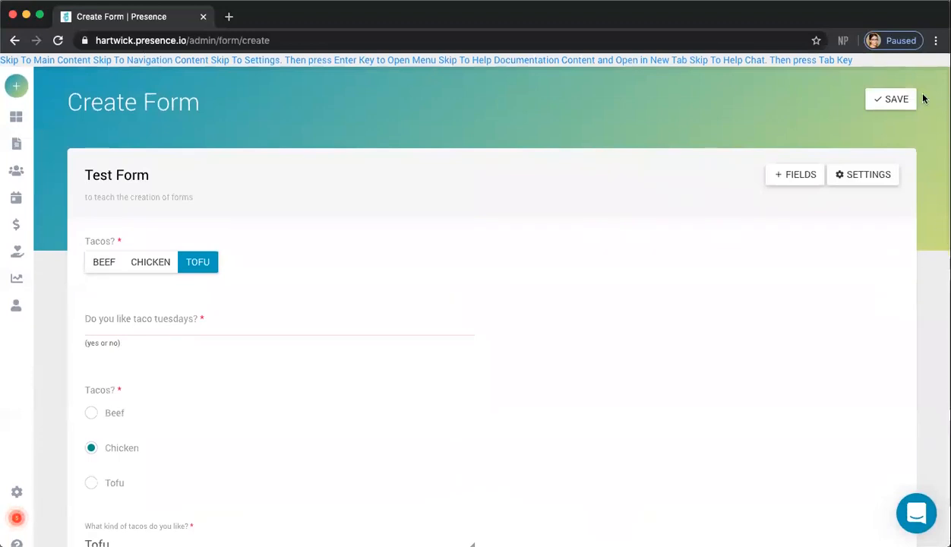
pyautogui.click(890, 101)
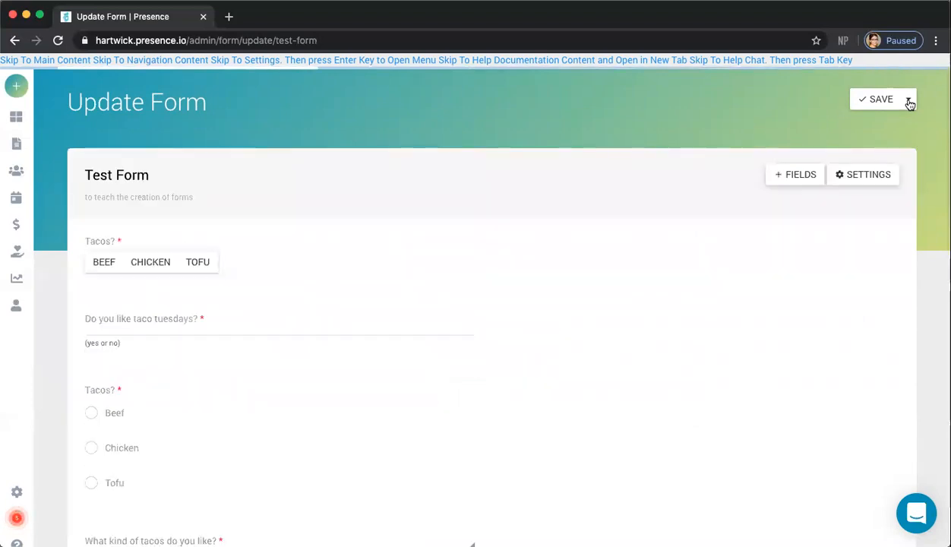
# Step: View the saved Test Form as respondents see it, look through all its fields, and return to the form editor
pyautogui.click(909, 102)
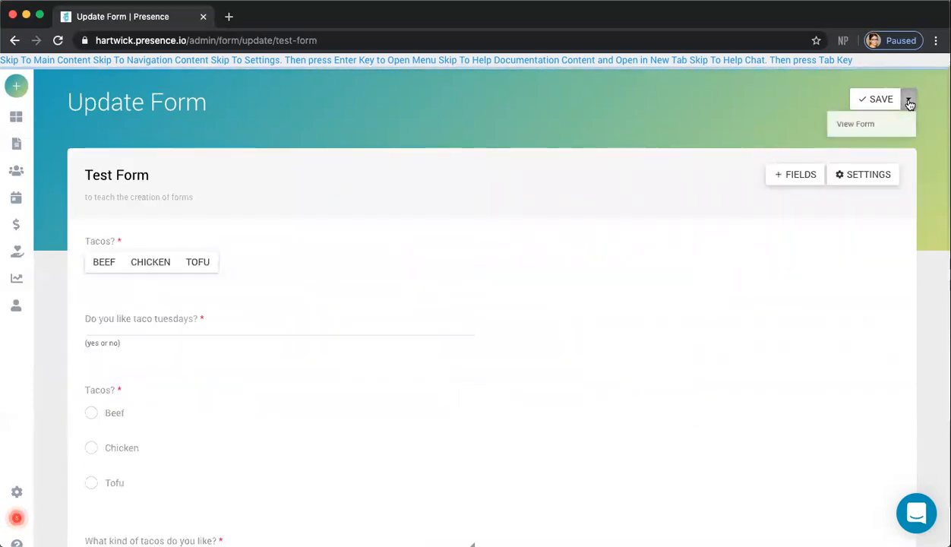
pyautogui.click(843, 127)
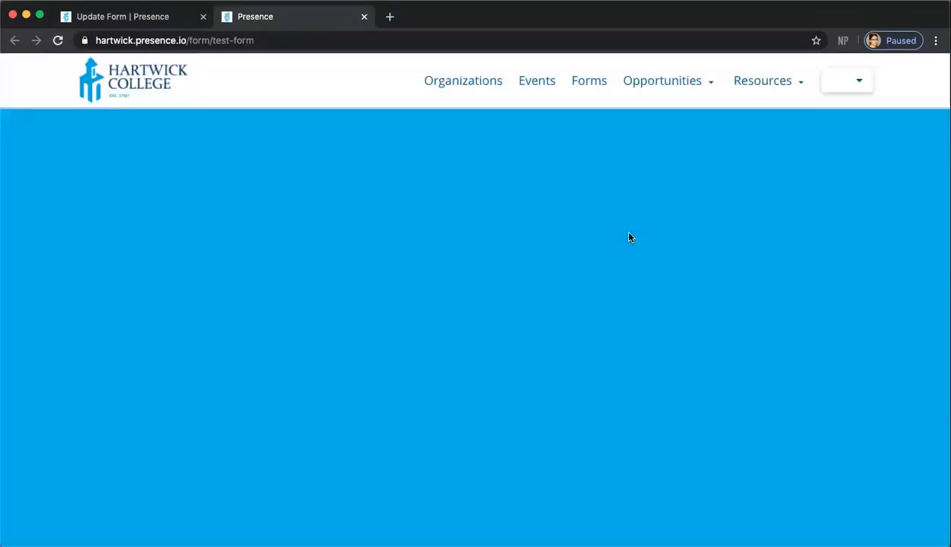
pyautogui.scroll(-3, 629, 237)
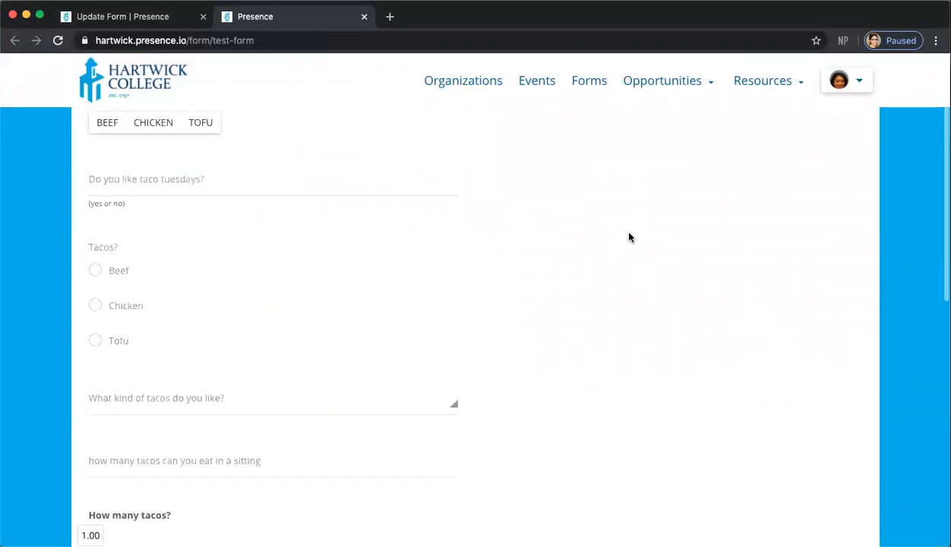
pyautogui.scroll(-8, 628, 237)
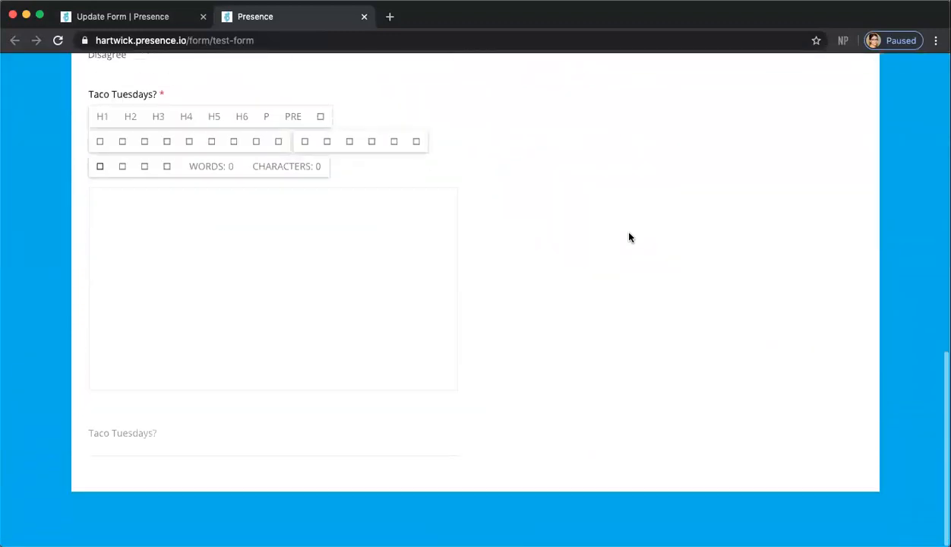
pyautogui.scroll(6, 628, 237)
pyautogui.scroll(5, 628, 237)
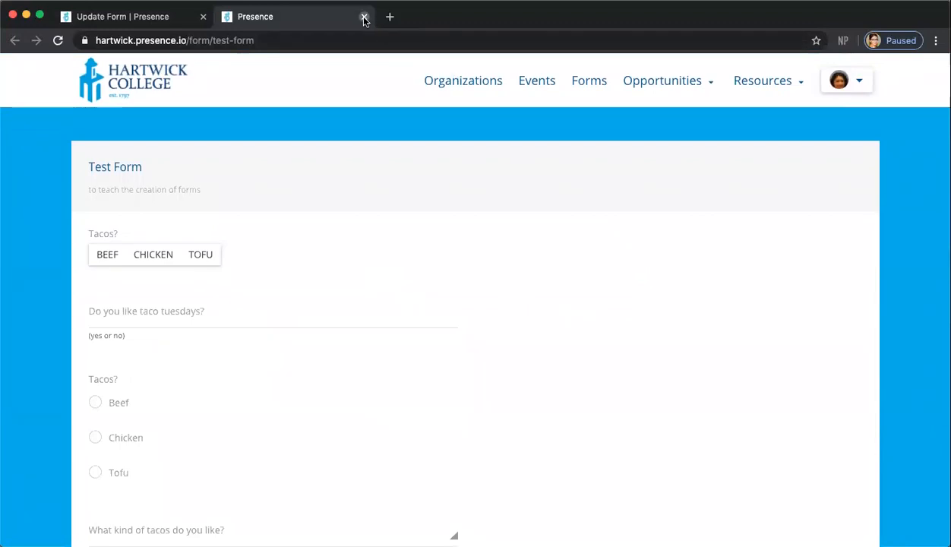
pyautogui.click(364, 17)
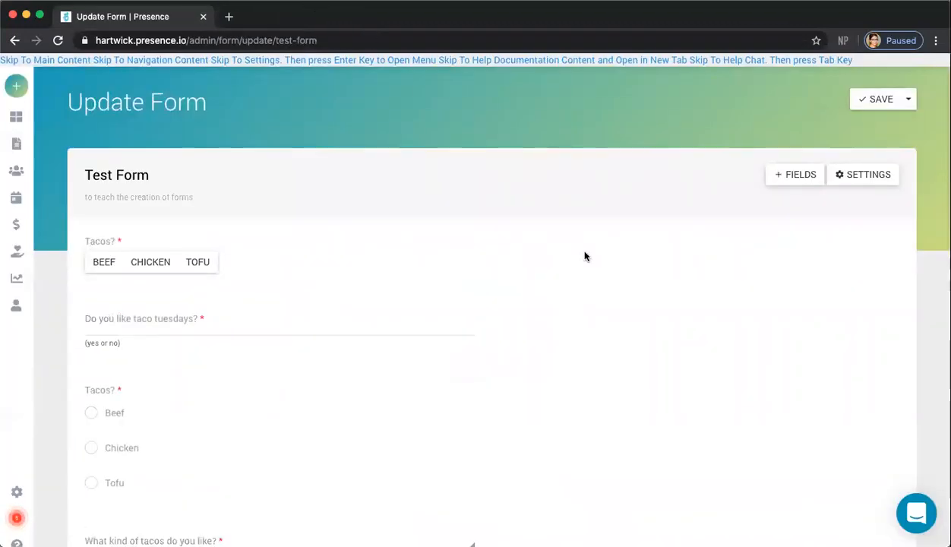